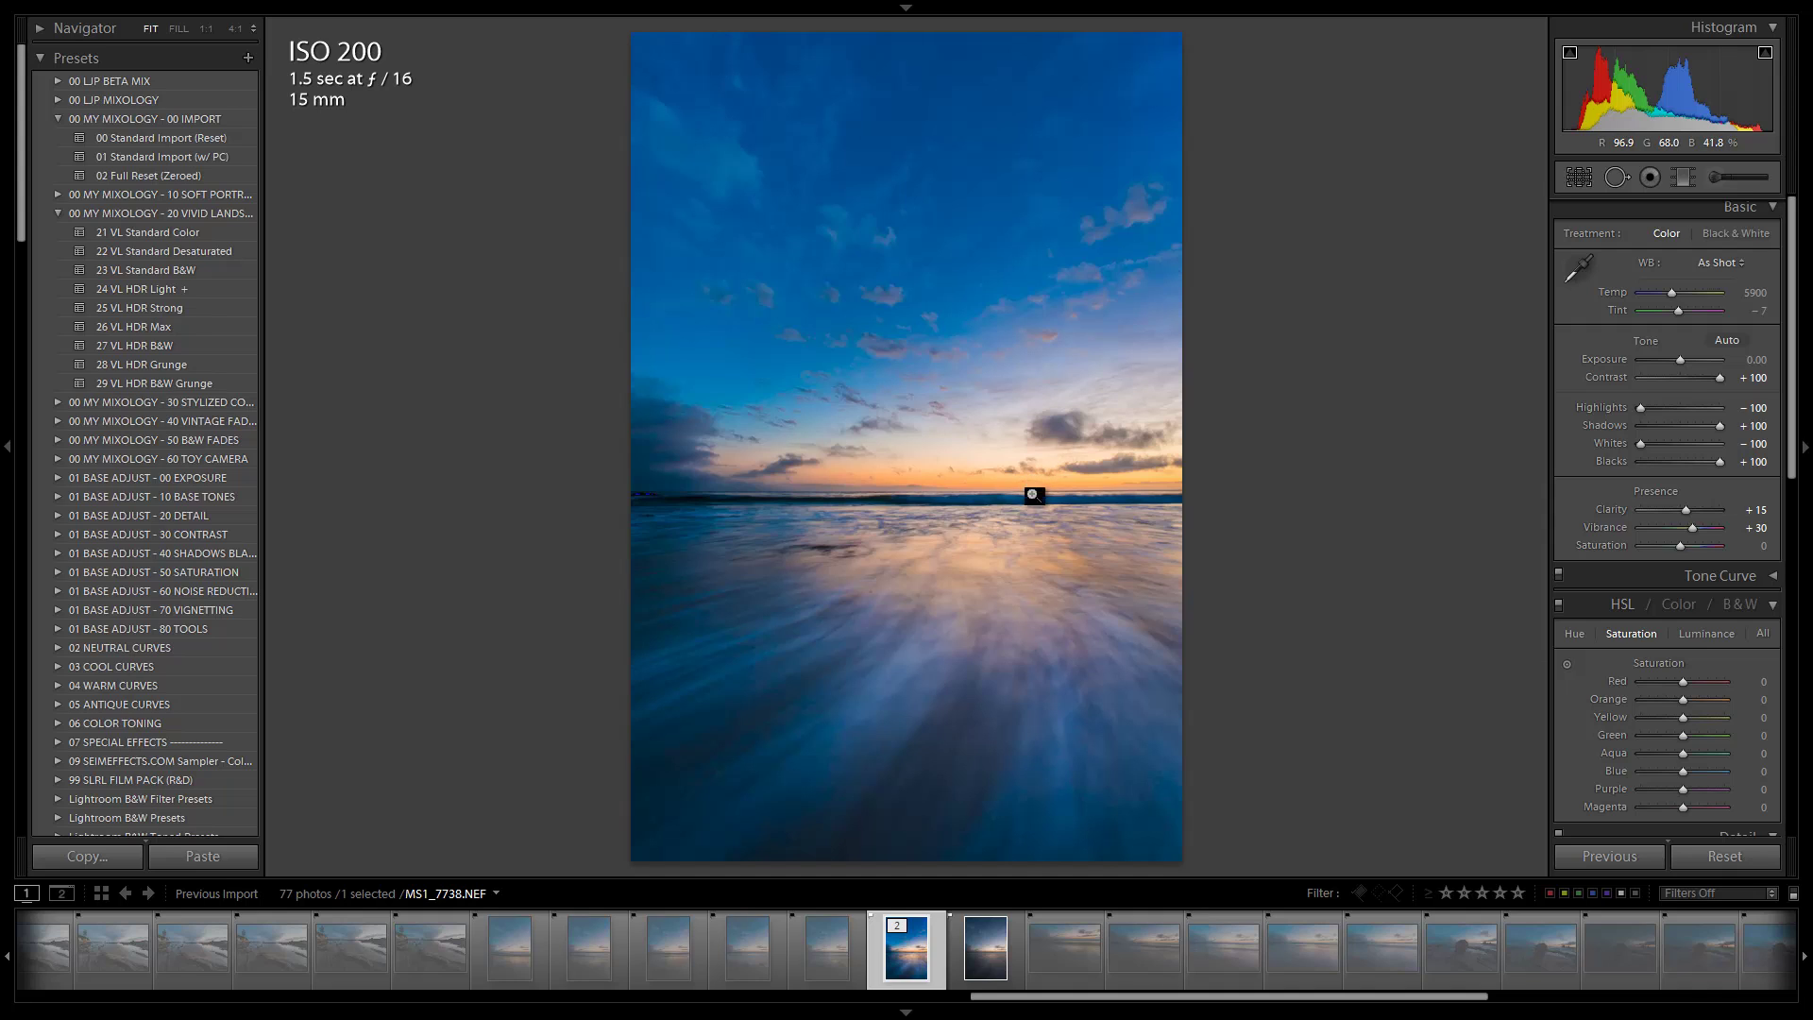
Try the Vivid Landscape presets on the unedited sunset copy, apply 26 VL HDR Max and set Vibrance to +30.
{"action": "left_click", "coordinate": [983, 960]}
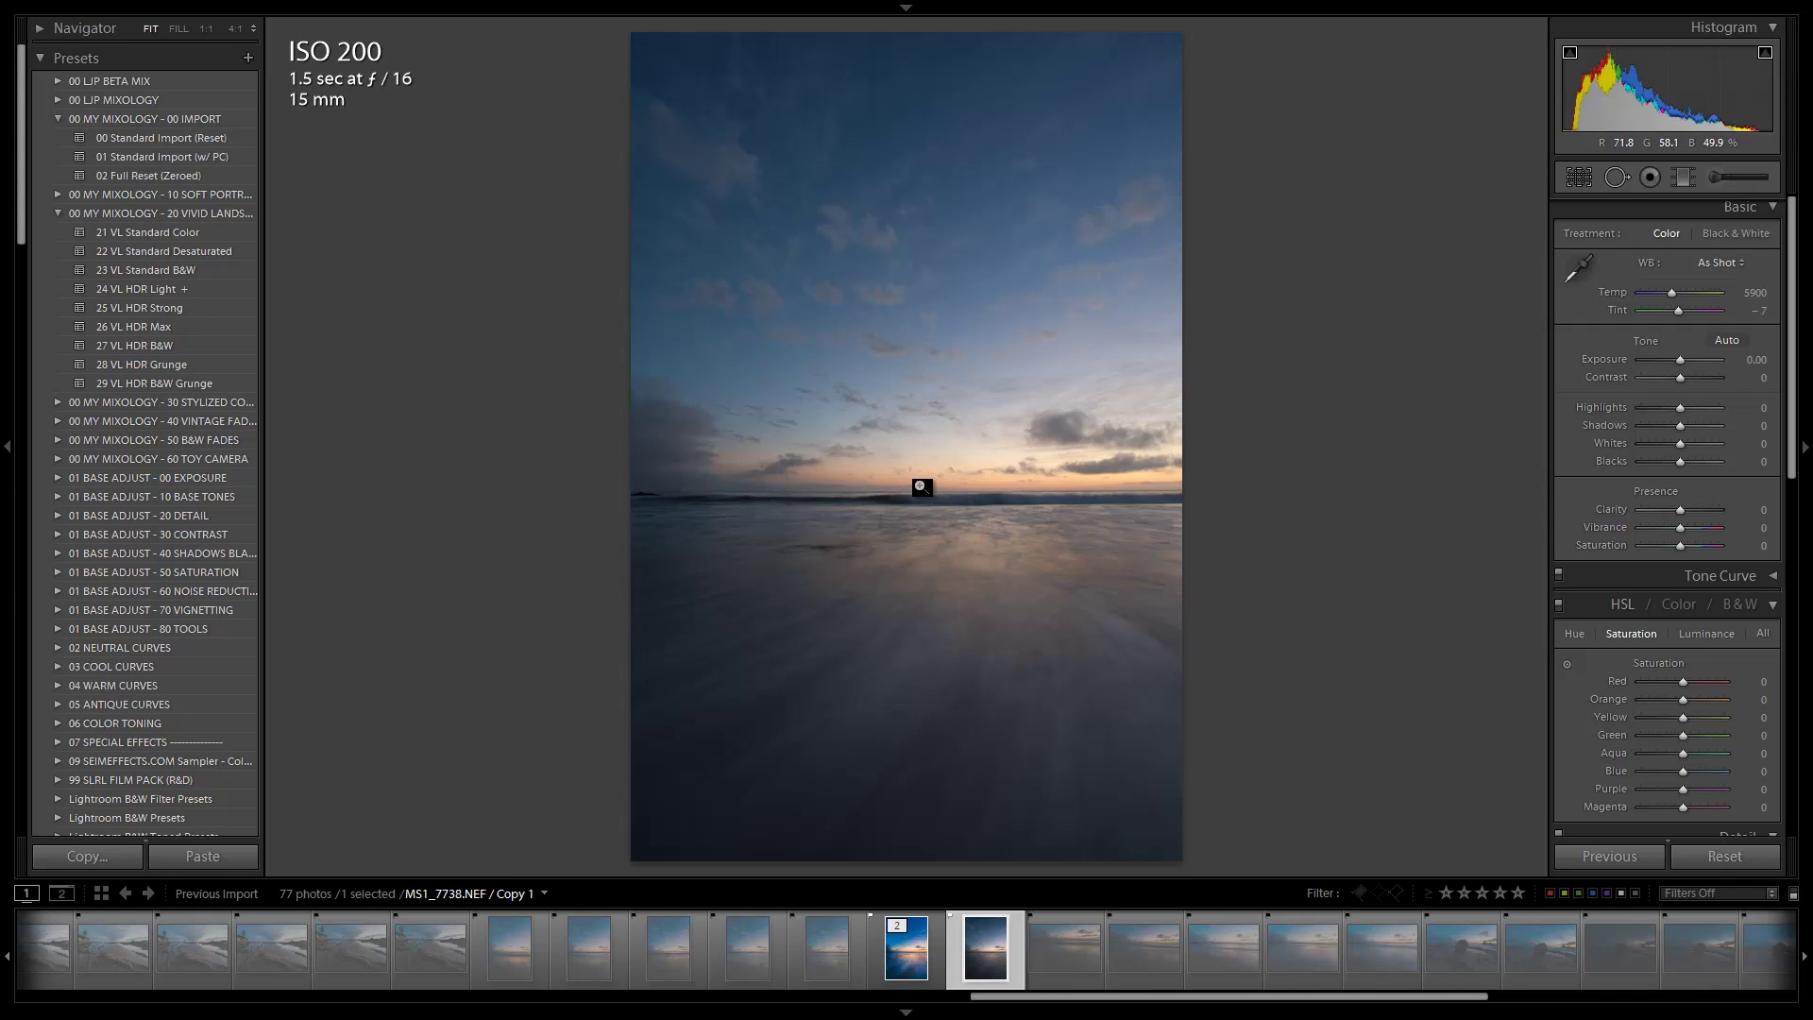
{"action": "left_click", "coordinate": [149, 236]}
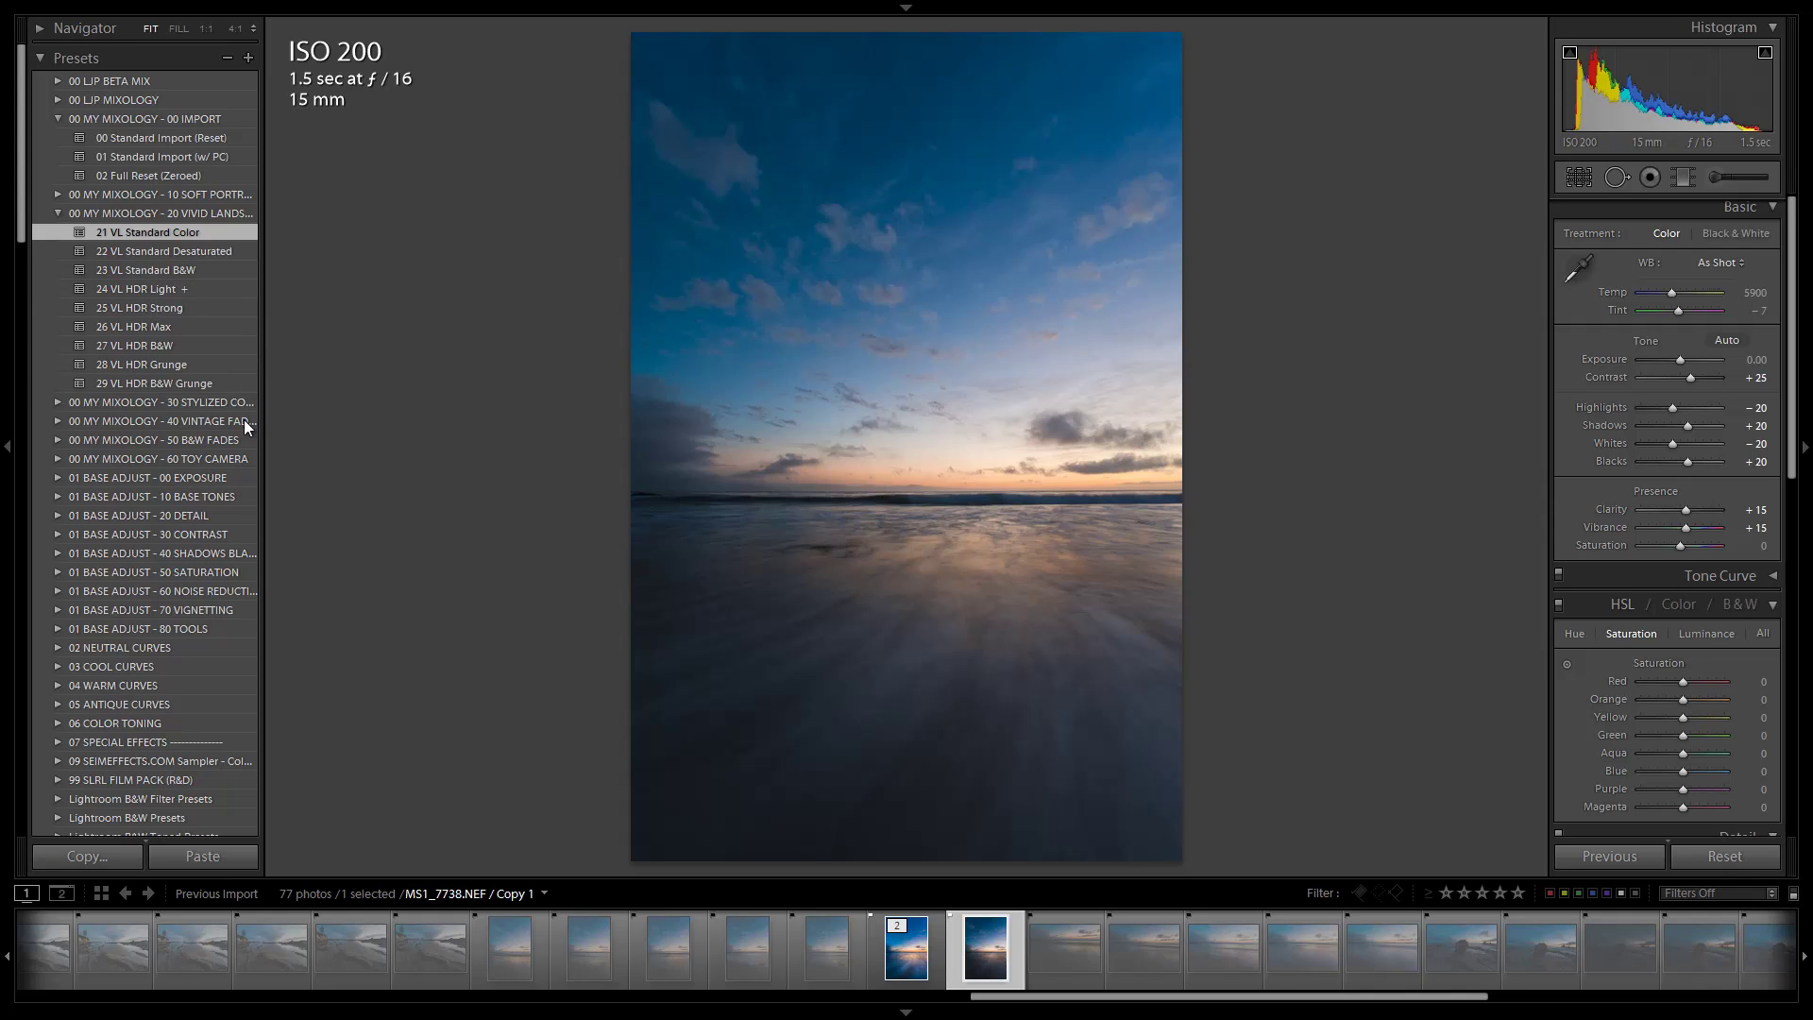
{"action": "left_click", "coordinate": [132, 289]}
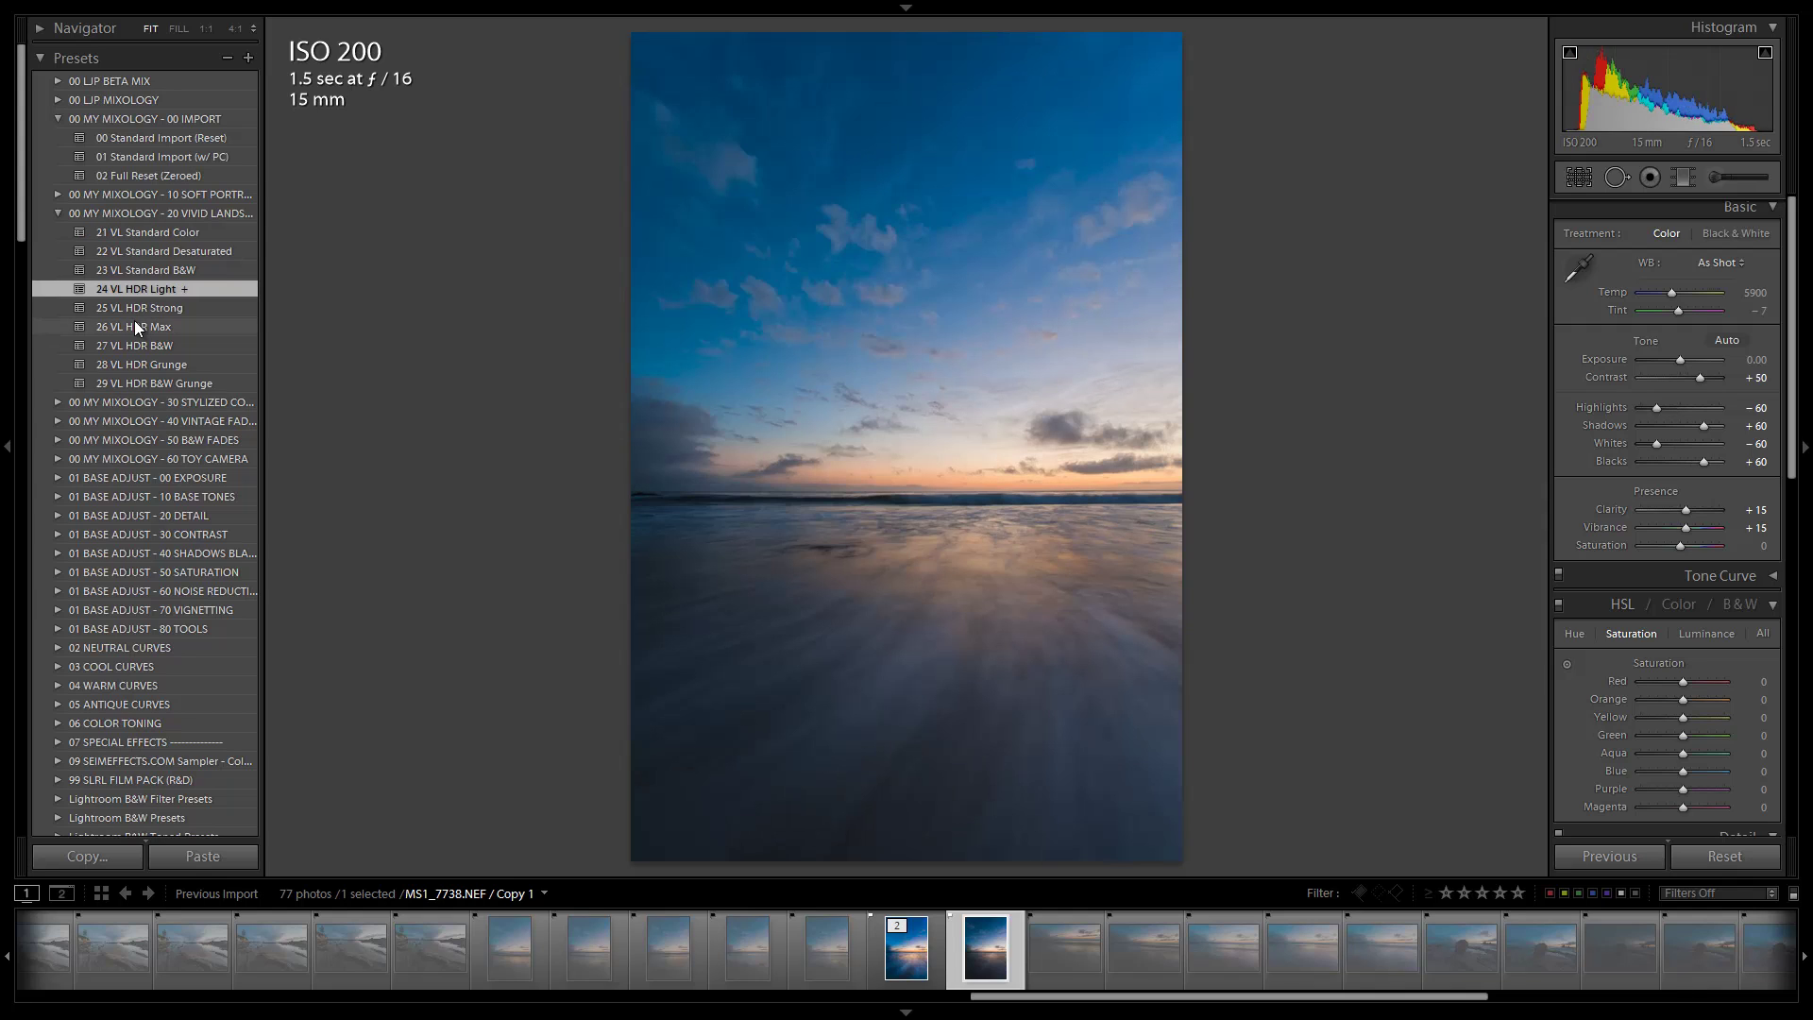
{"action": "left_click", "coordinate": [139, 310]}
{"action": "left_click", "coordinate": [134, 327]}
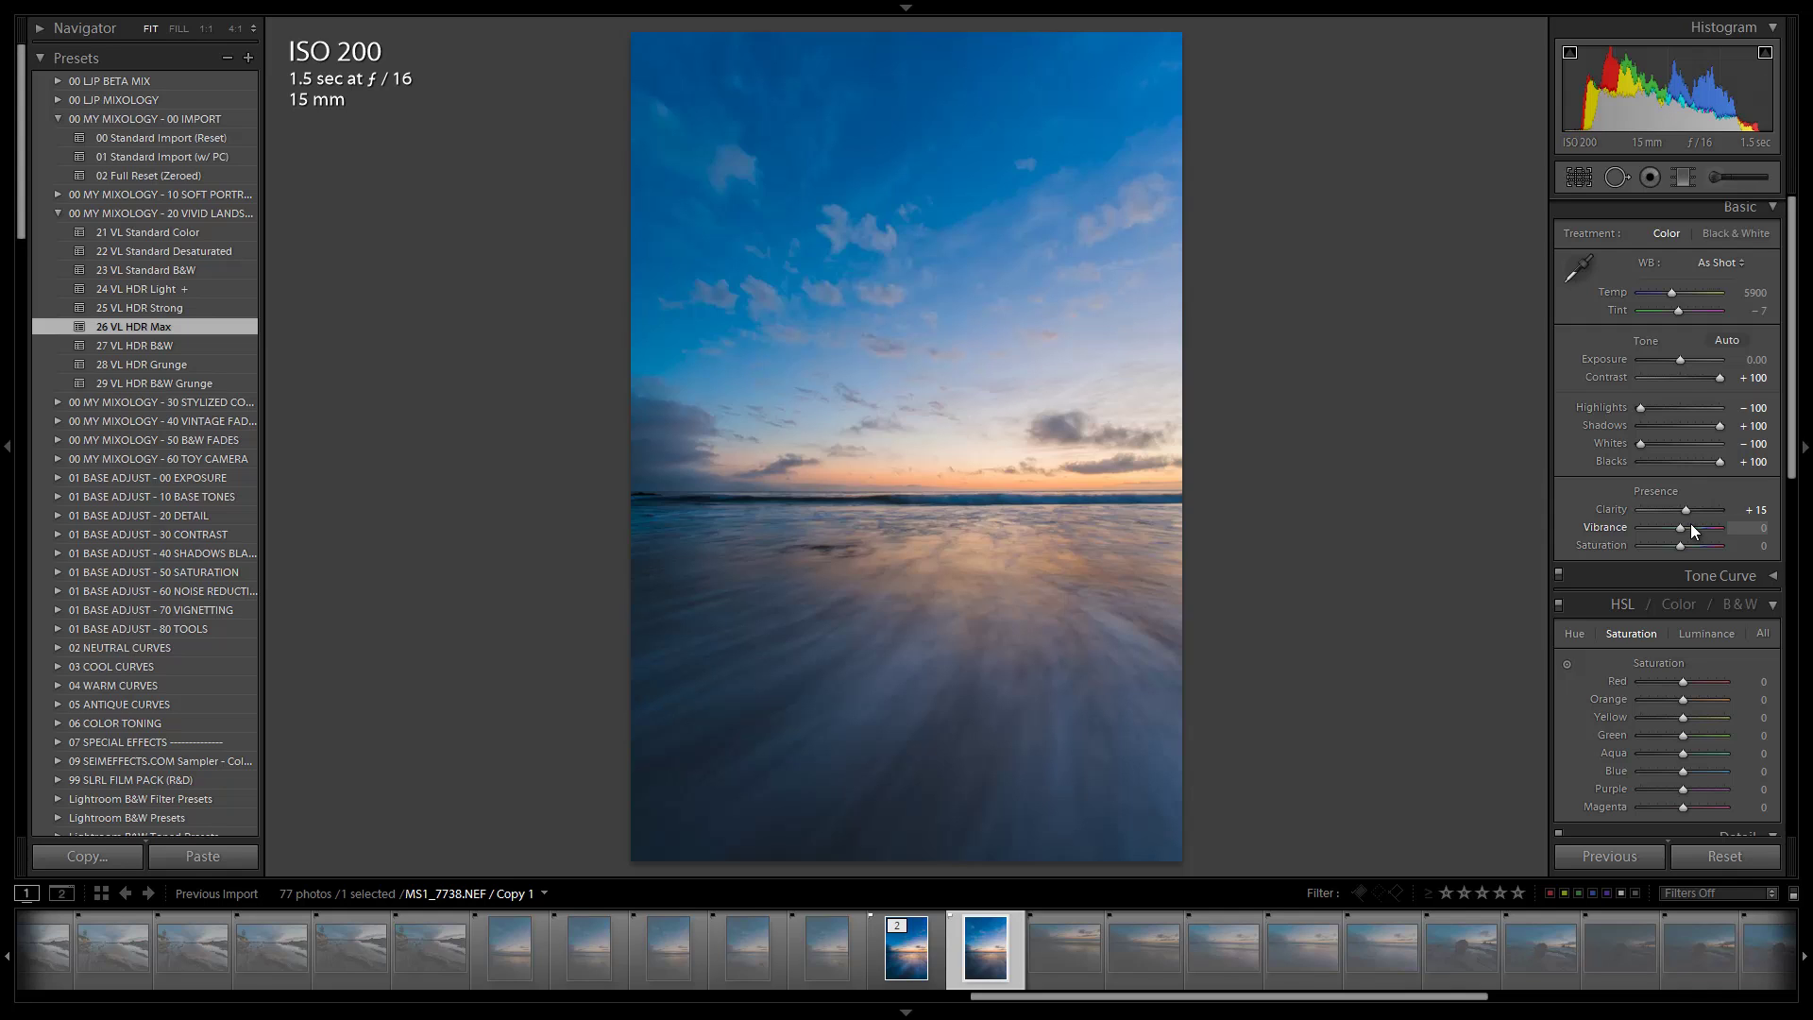
{"action": "scroll", "coordinate": [1691, 523], "scroll_direction": "up", "scroll_amount": 4}
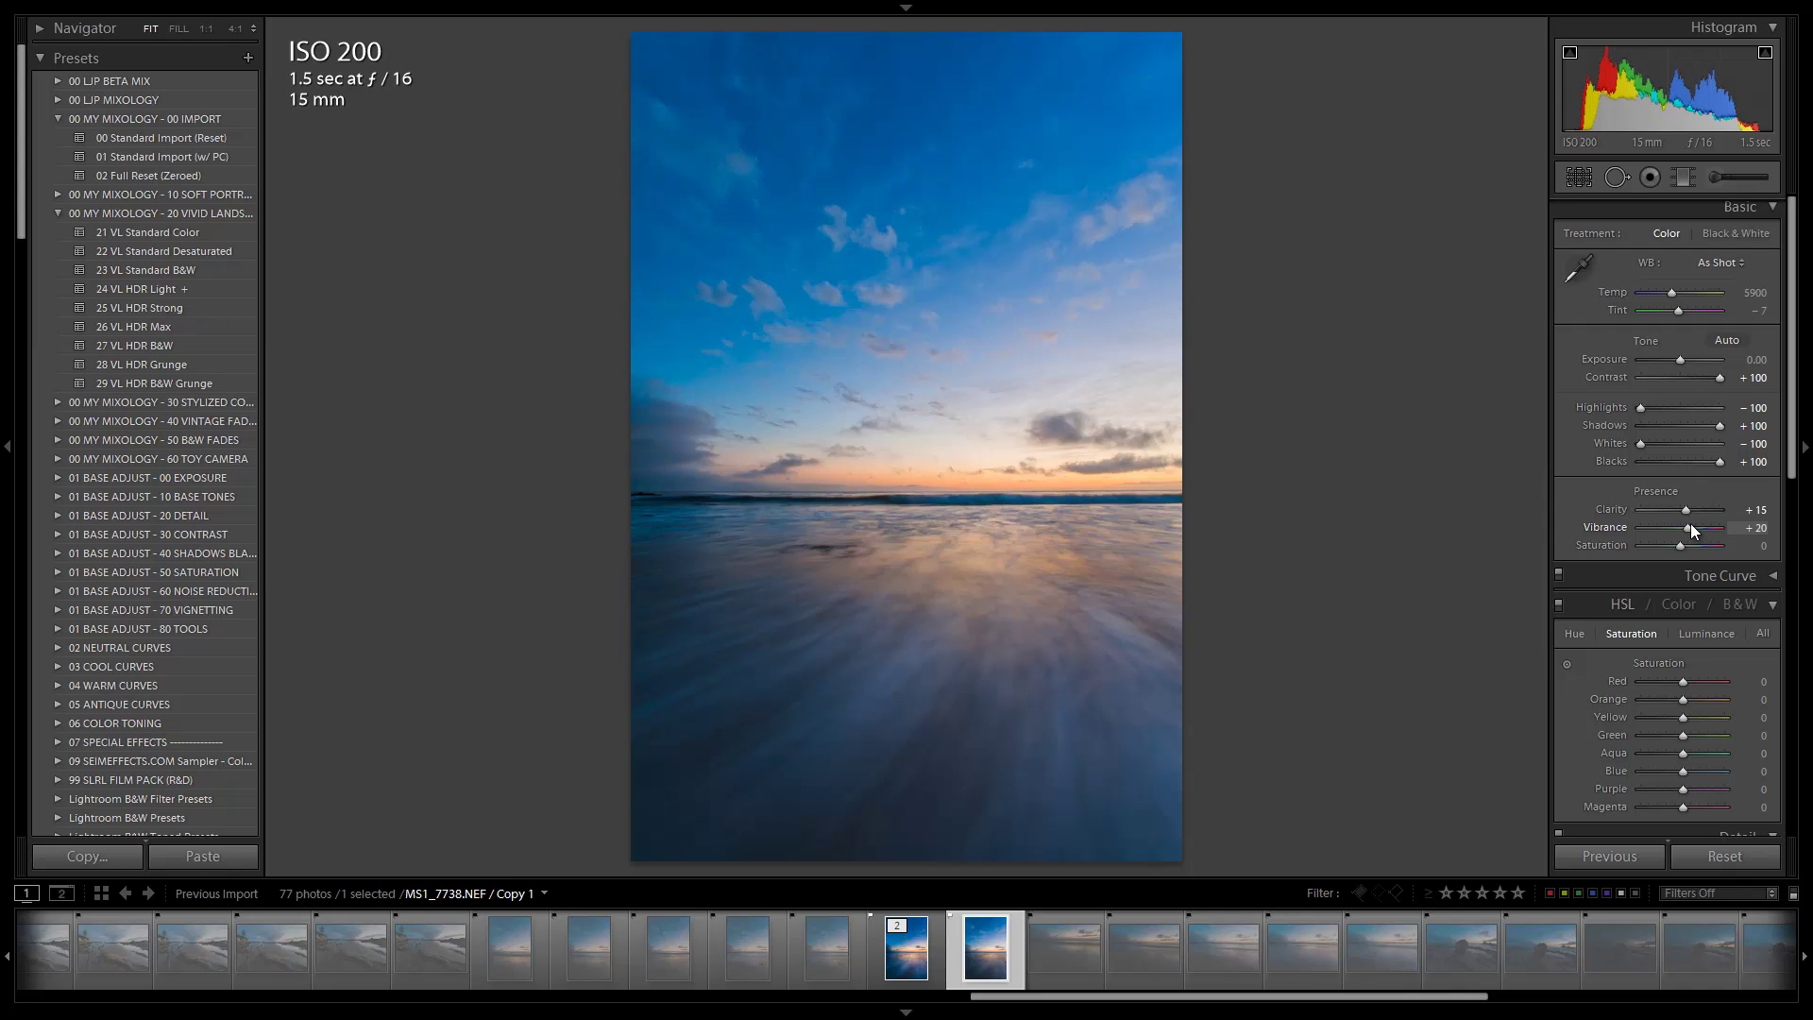
{"action": "scroll", "coordinate": [1690, 523], "scroll_direction": "up", "scroll_amount": 2}
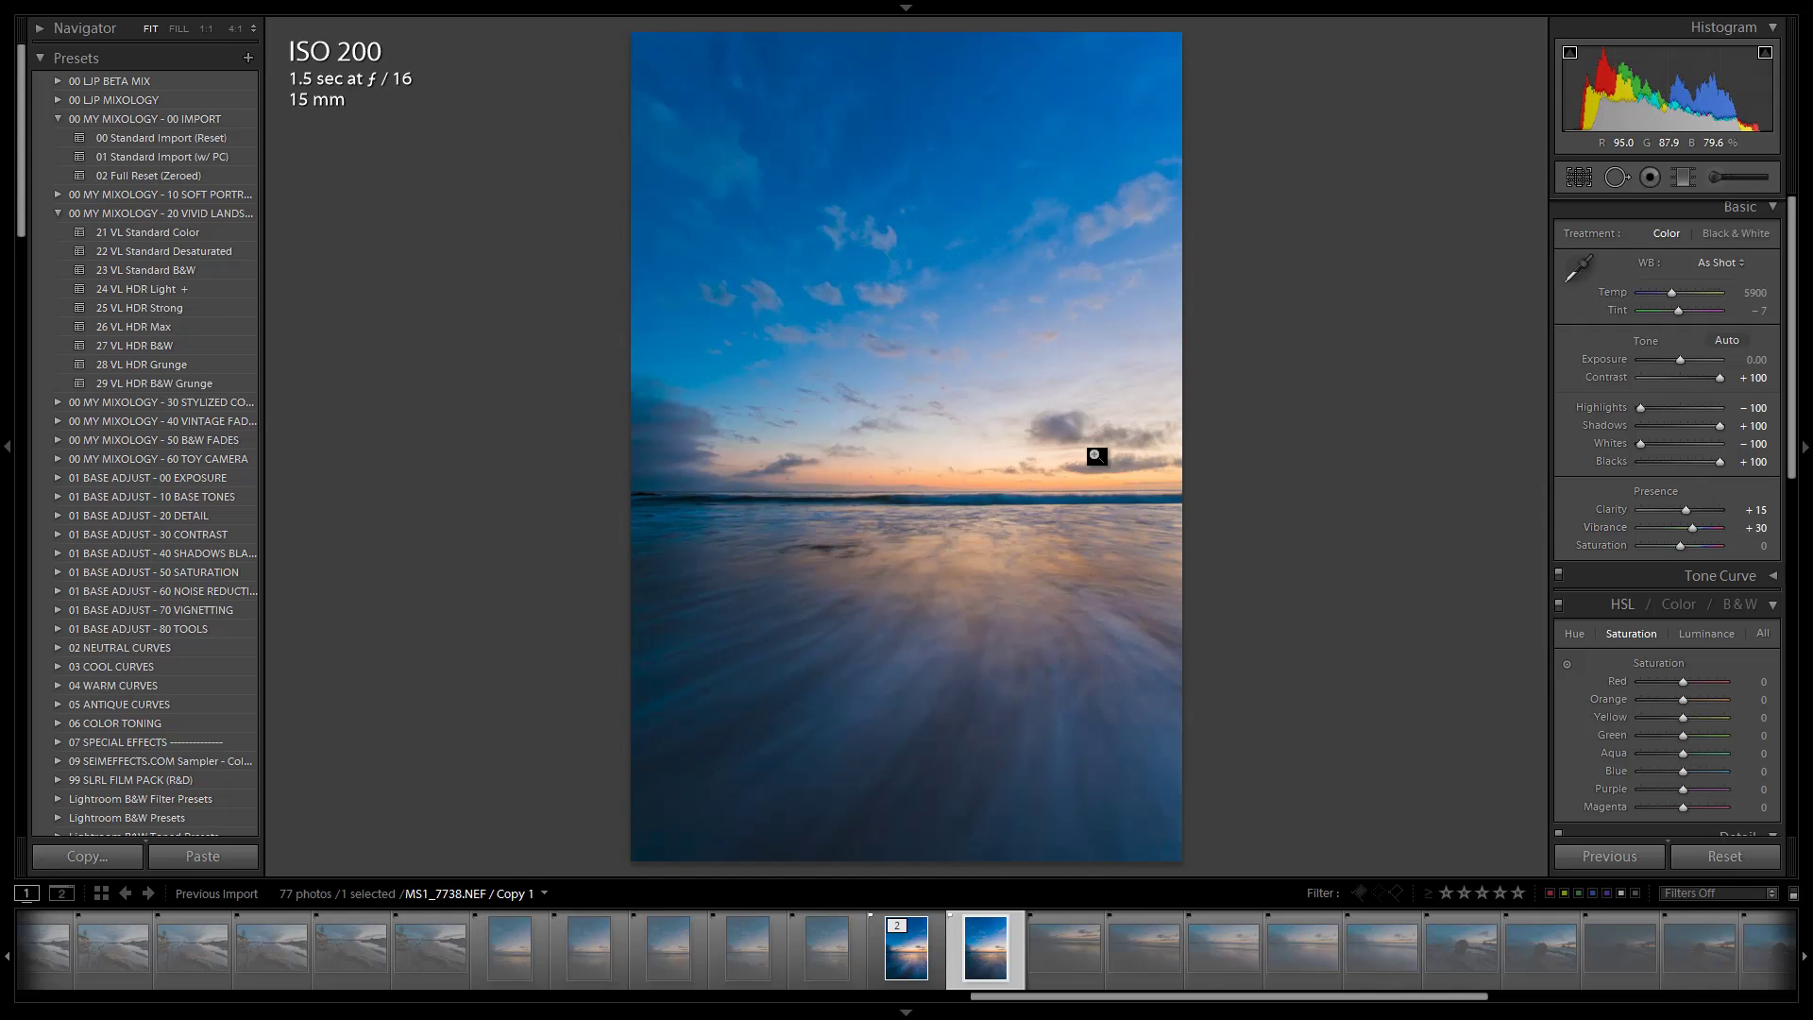
{"action": "left_click", "coordinate": [1700, 461]}
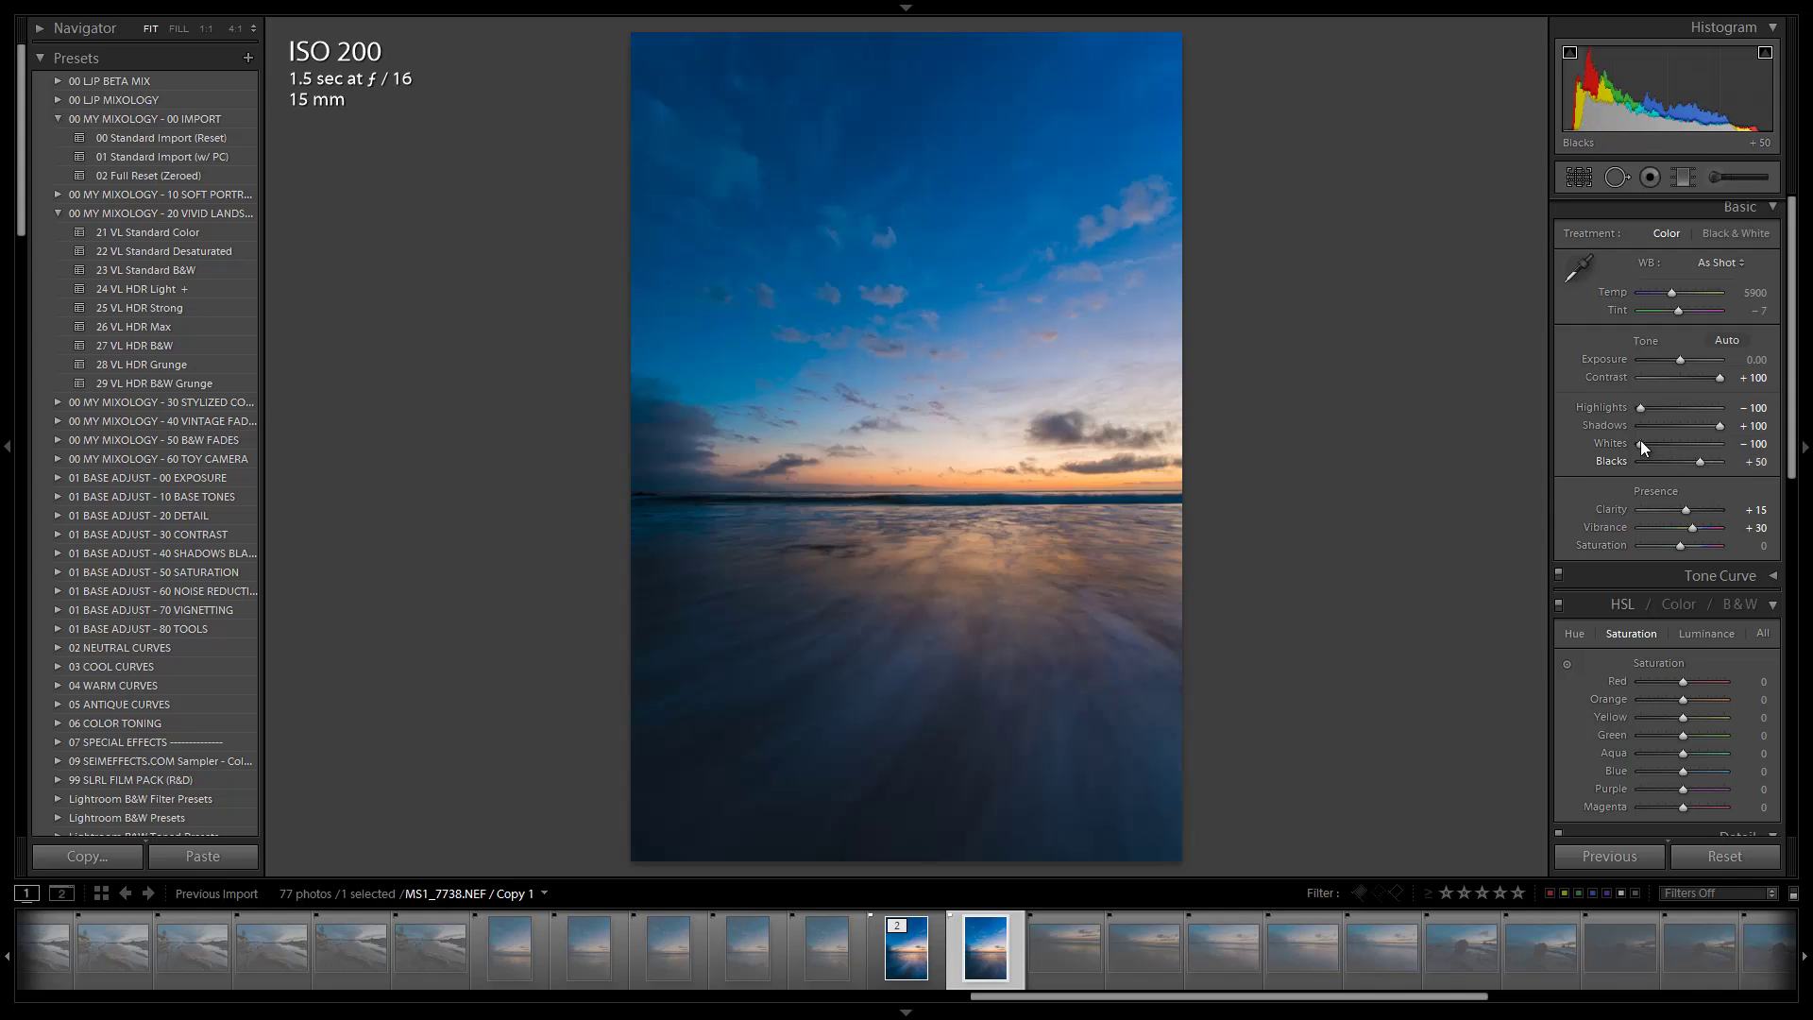
{"action": "left_click_drag", "start_coordinate": [1641, 443], "coordinate": [1660, 412]}
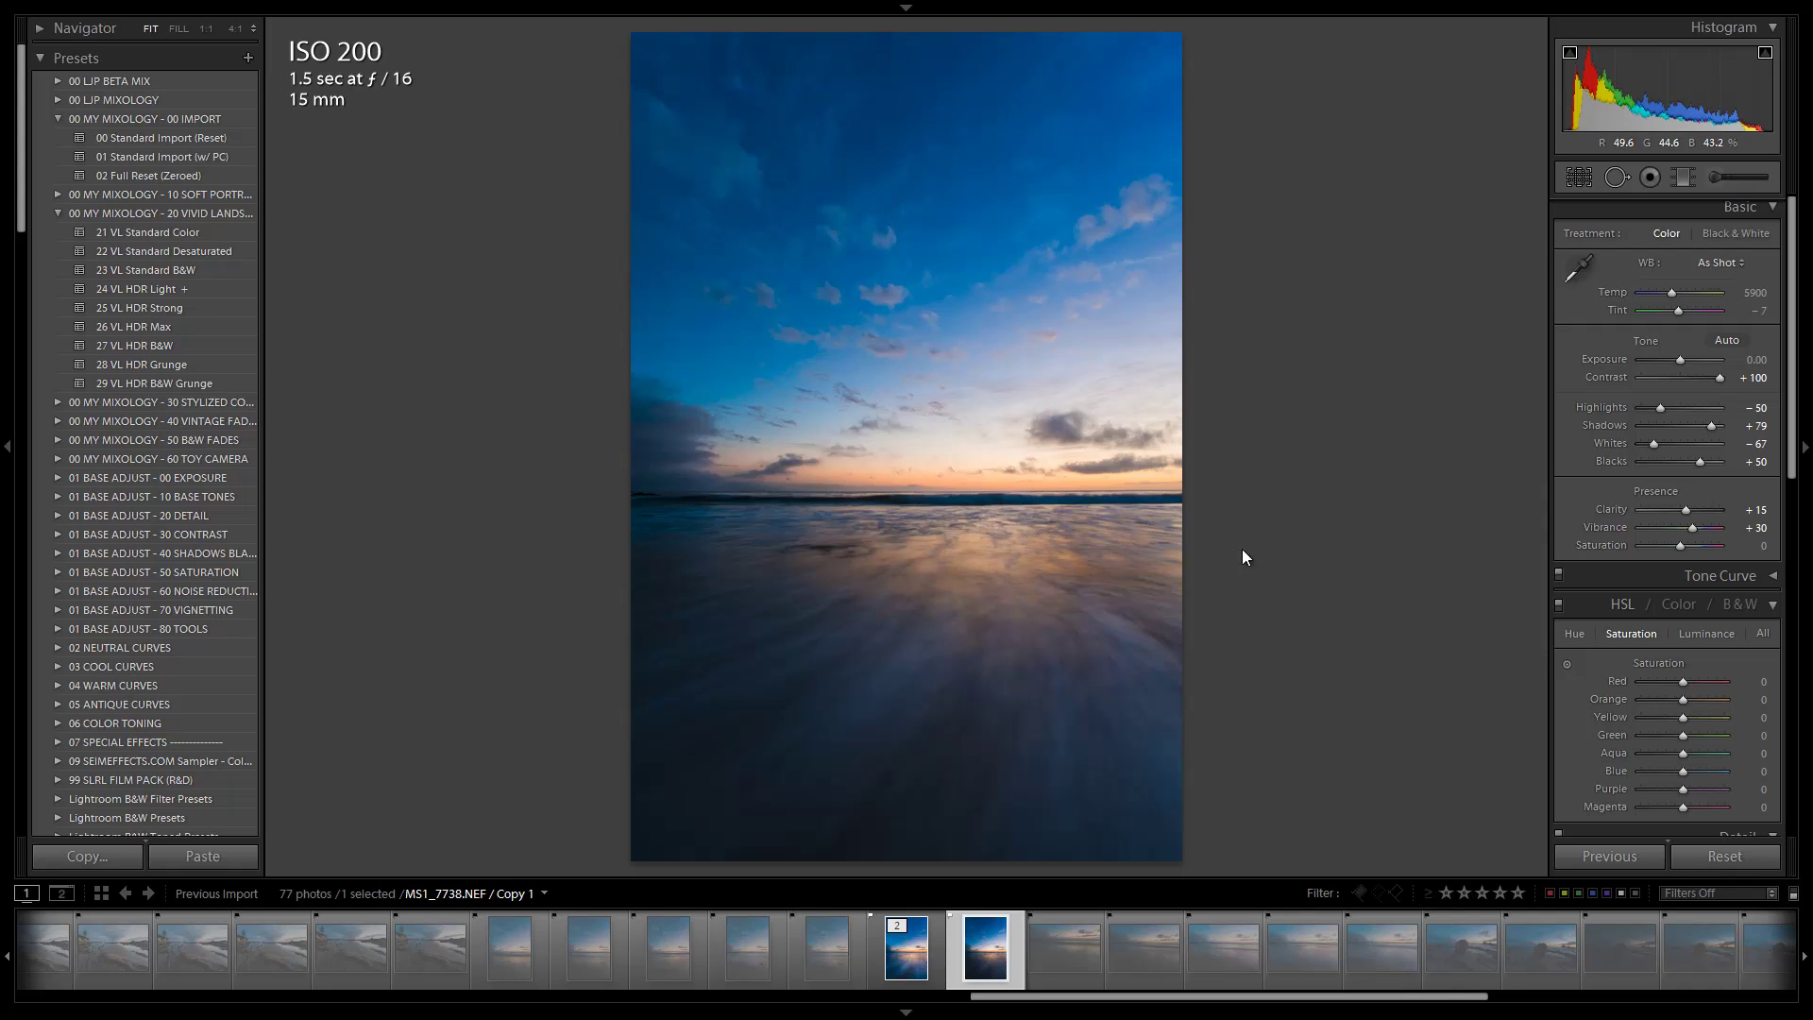
{"action": "left_click", "coordinate": [1721, 460]}
{"action": "left_click", "coordinate": [1641, 443]}
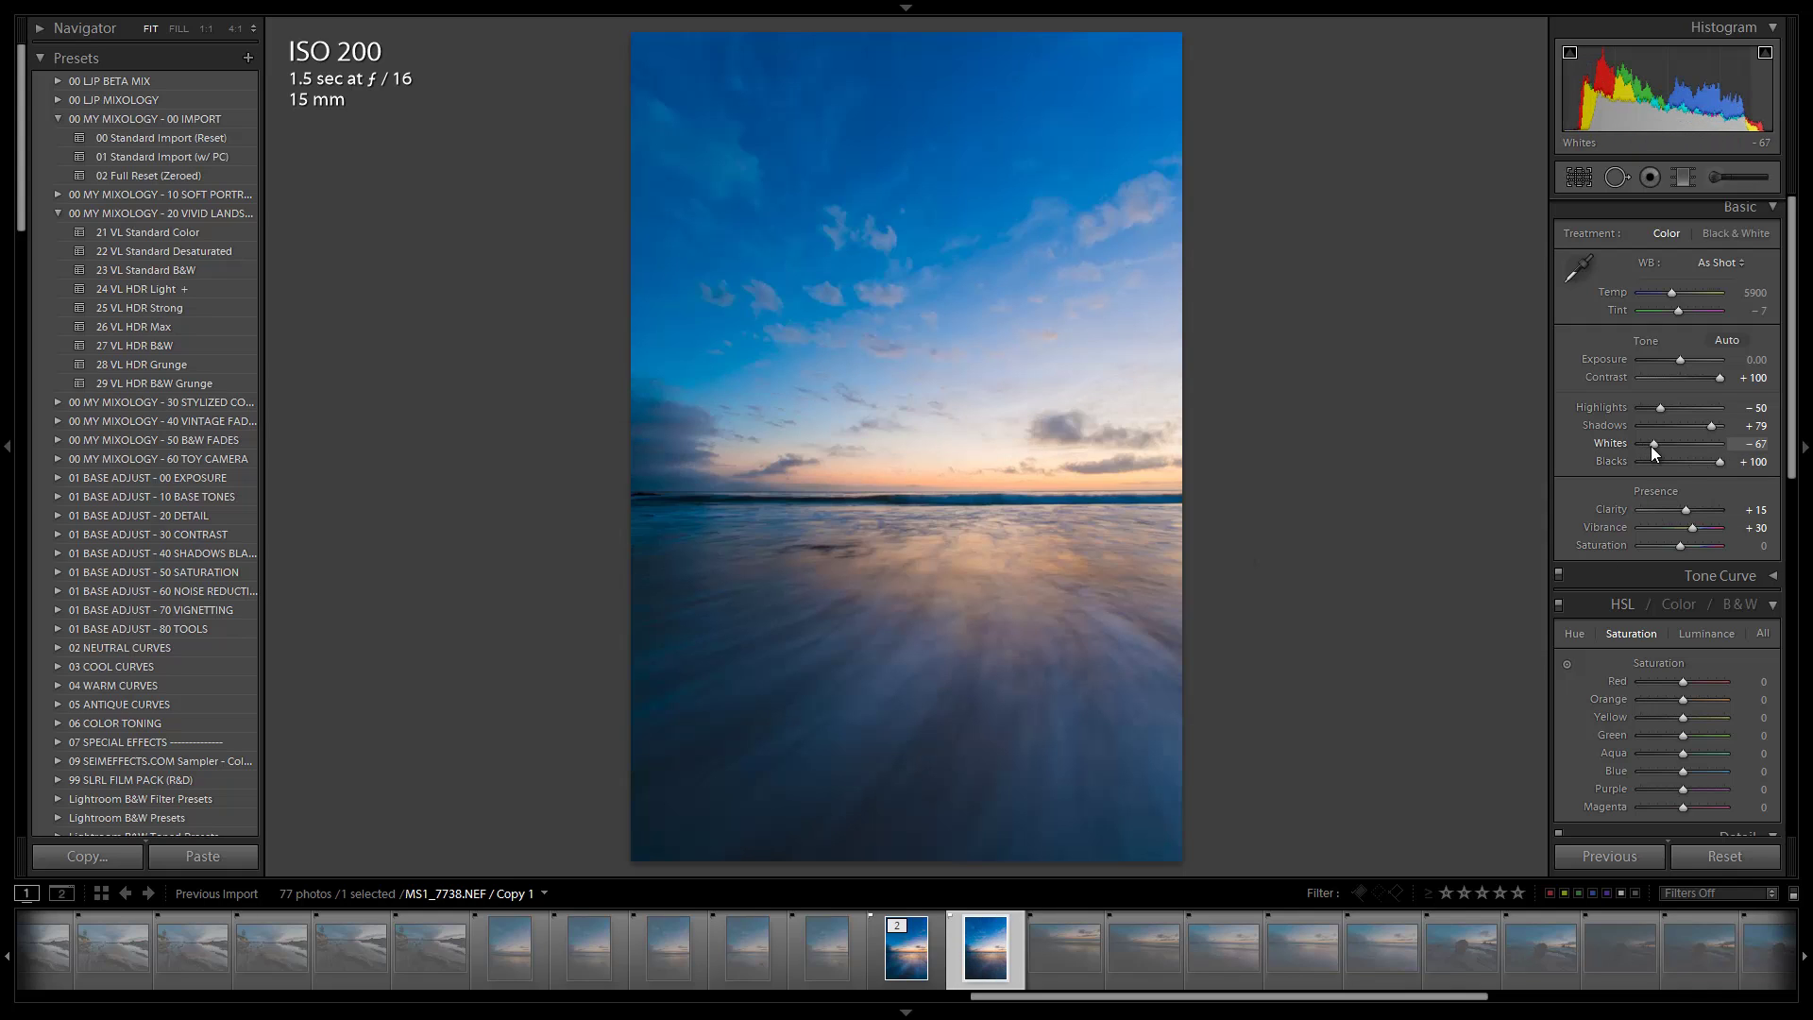
{"action": "left_click_drag", "start_coordinate": [1715, 435], "coordinate": [1606, 413]}
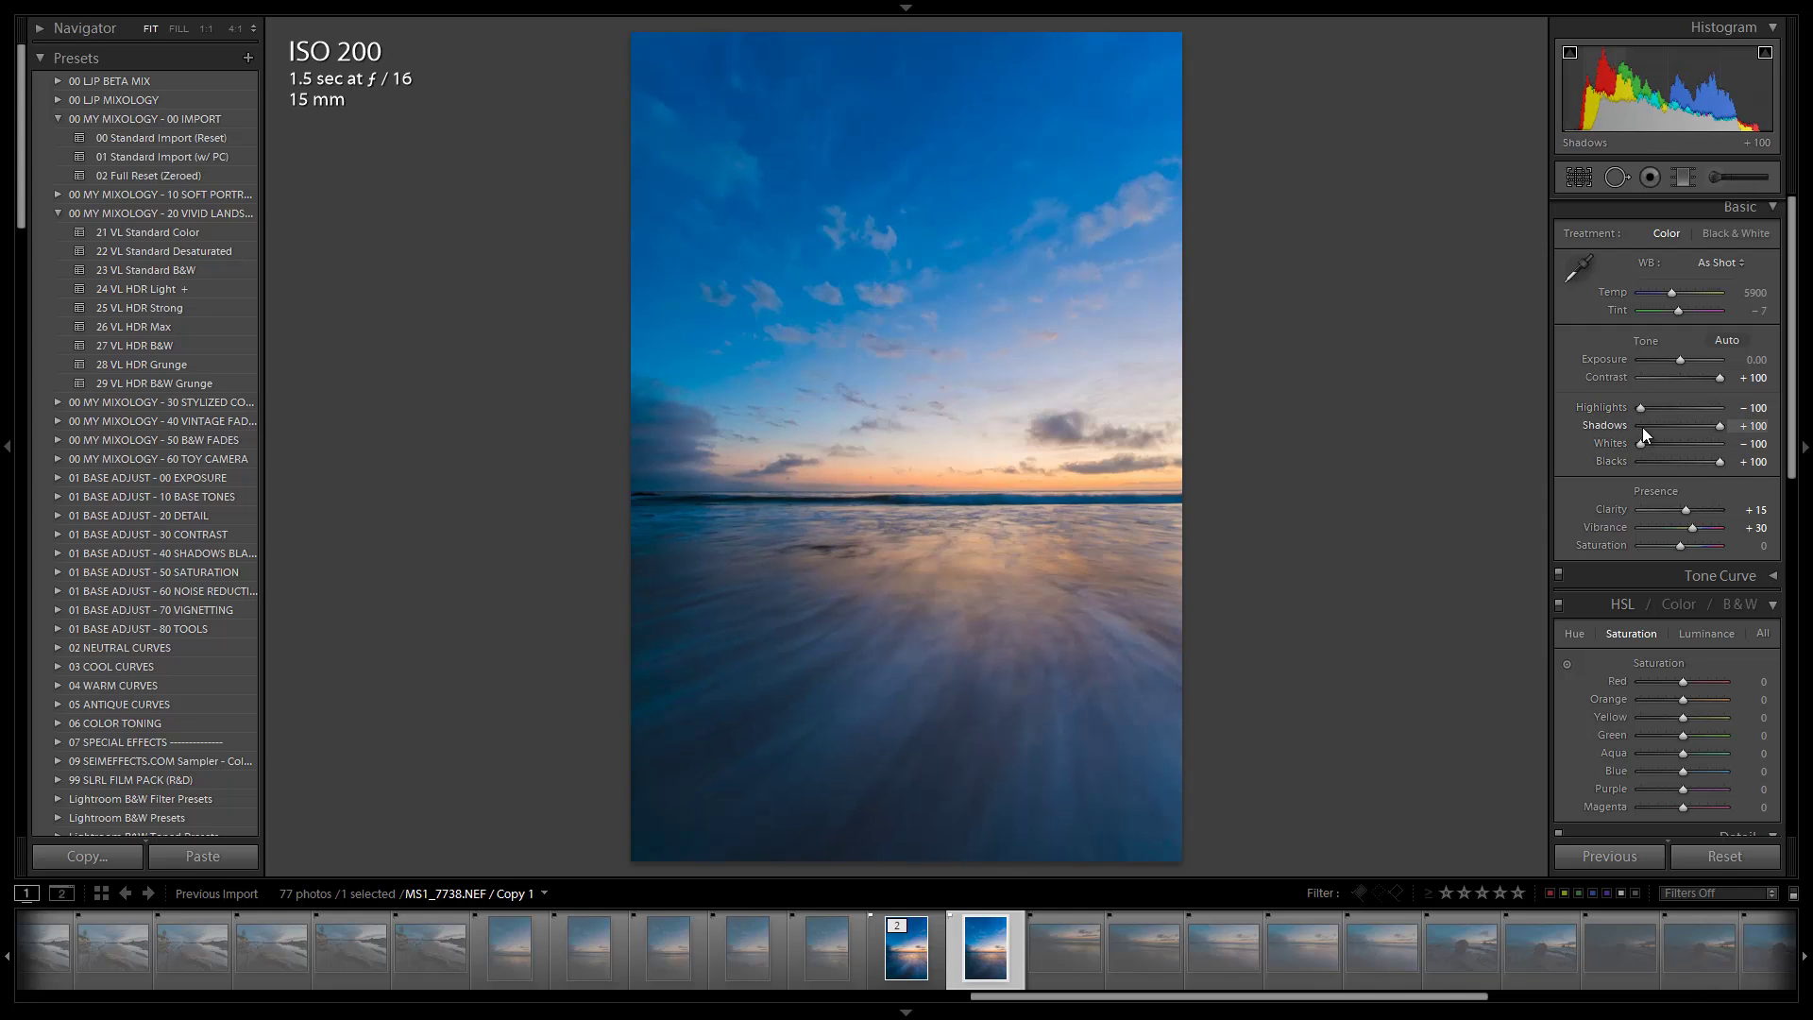
Paint the sky and clouds down to the horizon with the 12 Sky | Cloud | Ocean adjustment brush at size 34.
{"action": "key", "text": "k"}
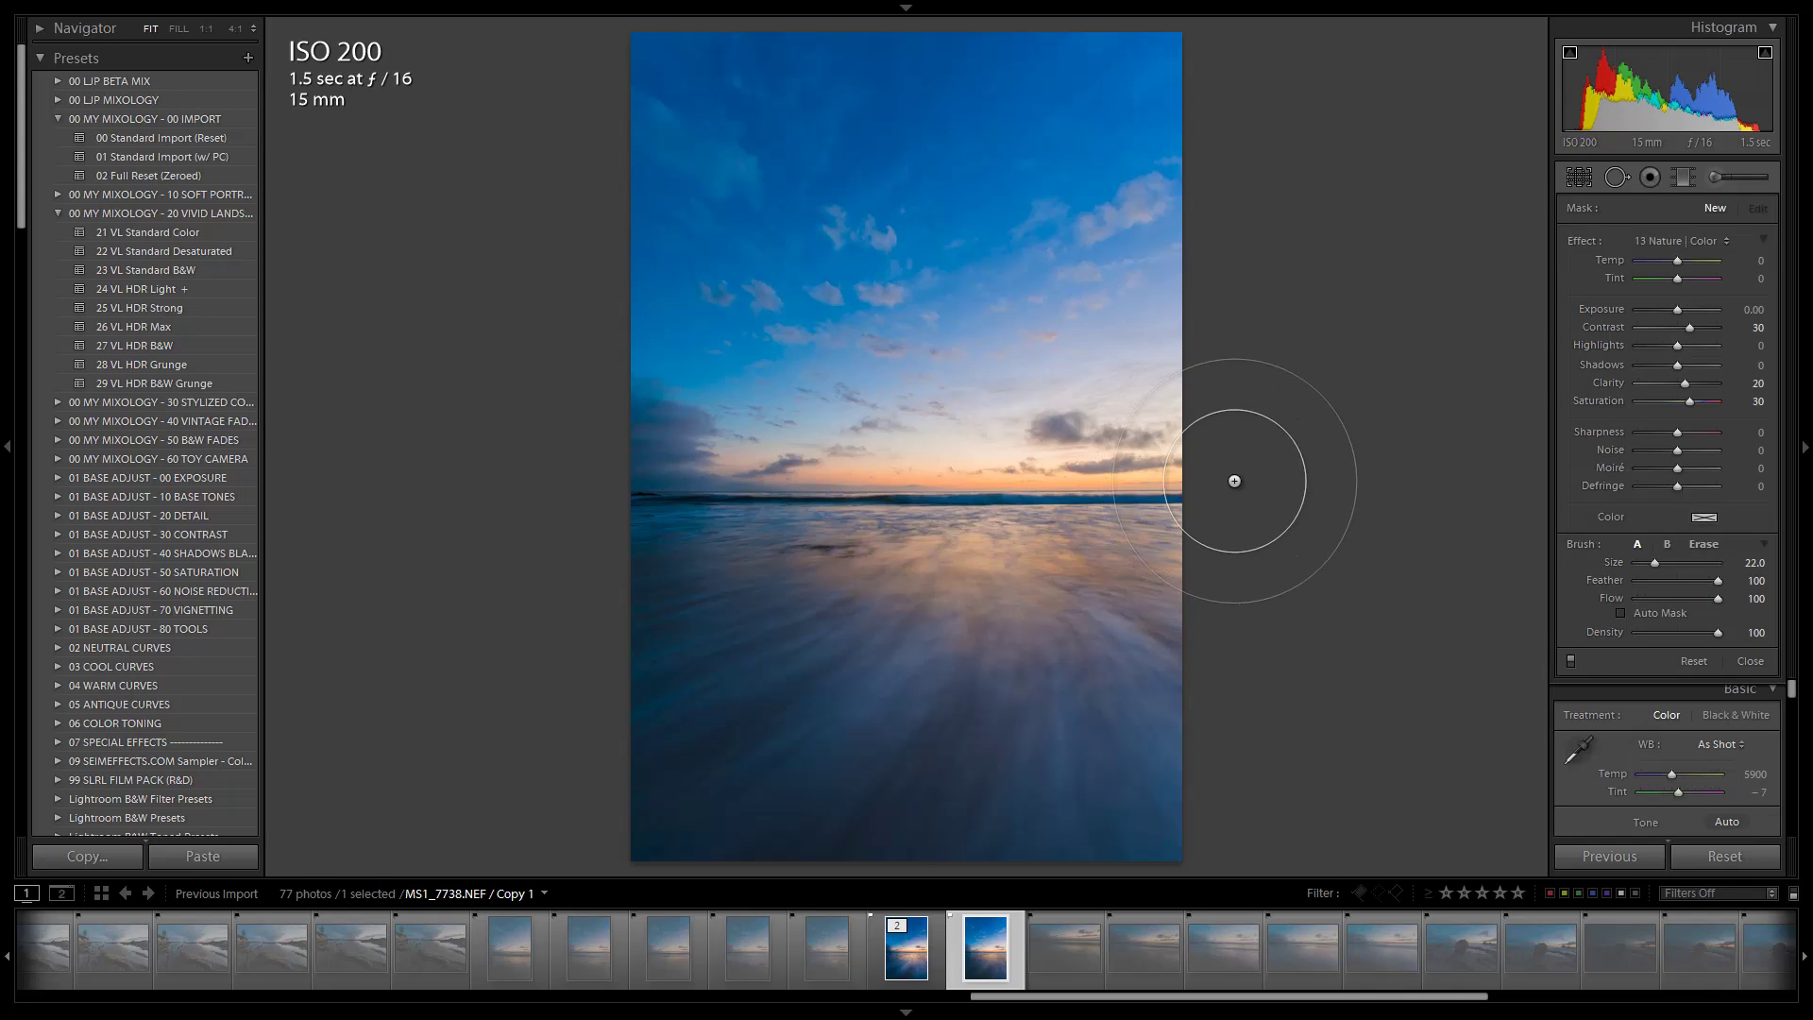
{"action": "left_click", "coordinate": [1691, 249]}
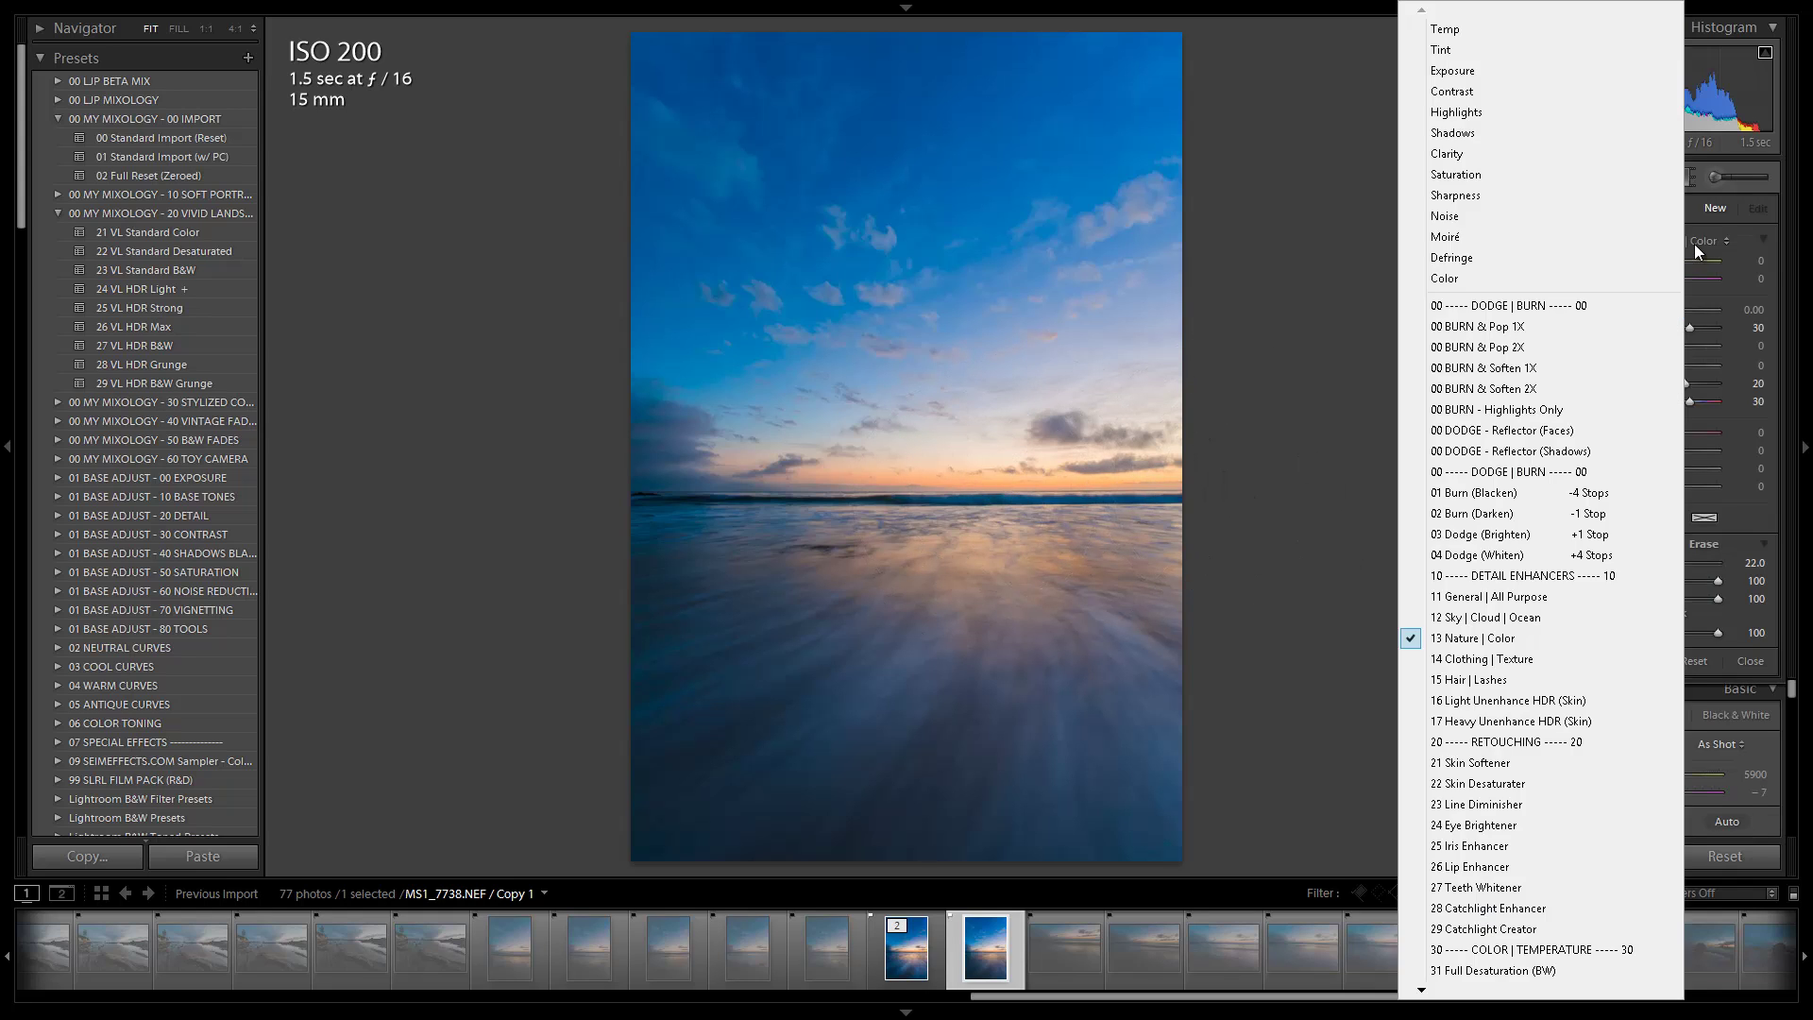
{"action": "left_click", "coordinate": [1505, 617]}
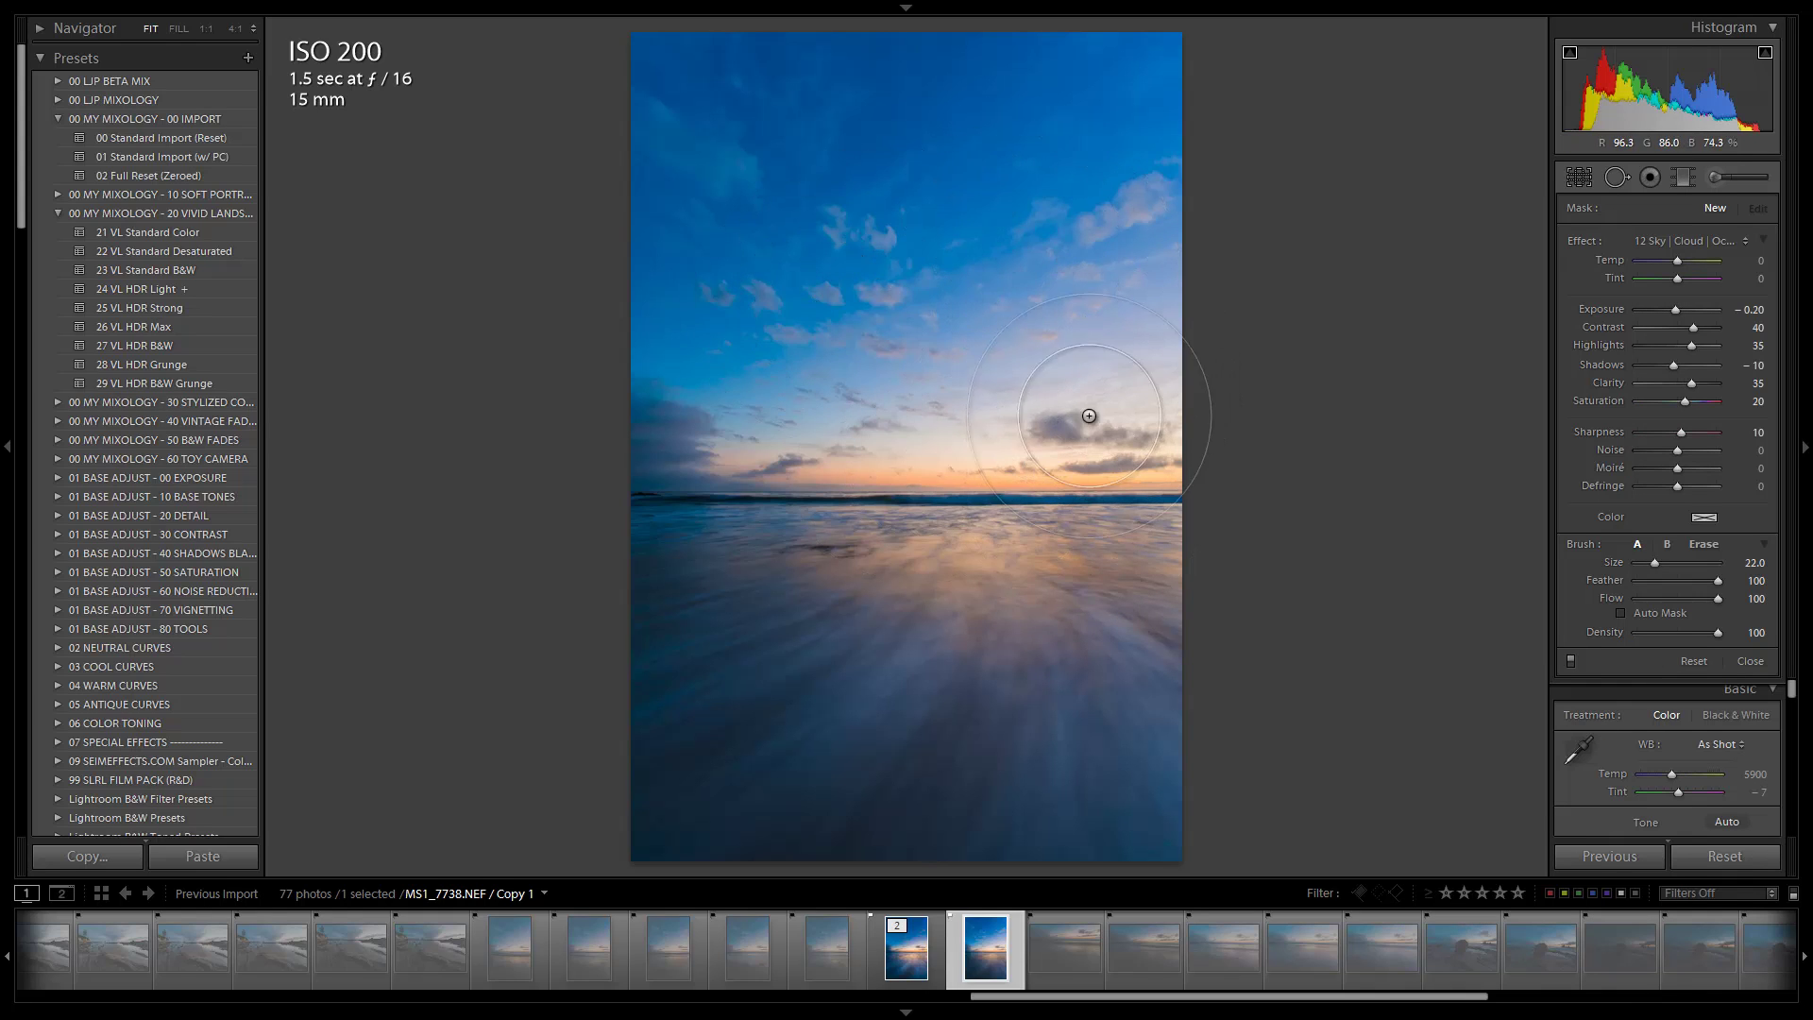
{"action": "scroll", "coordinate": [1172, 377], "scroll_direction": "up", "scroll_amount": 6}
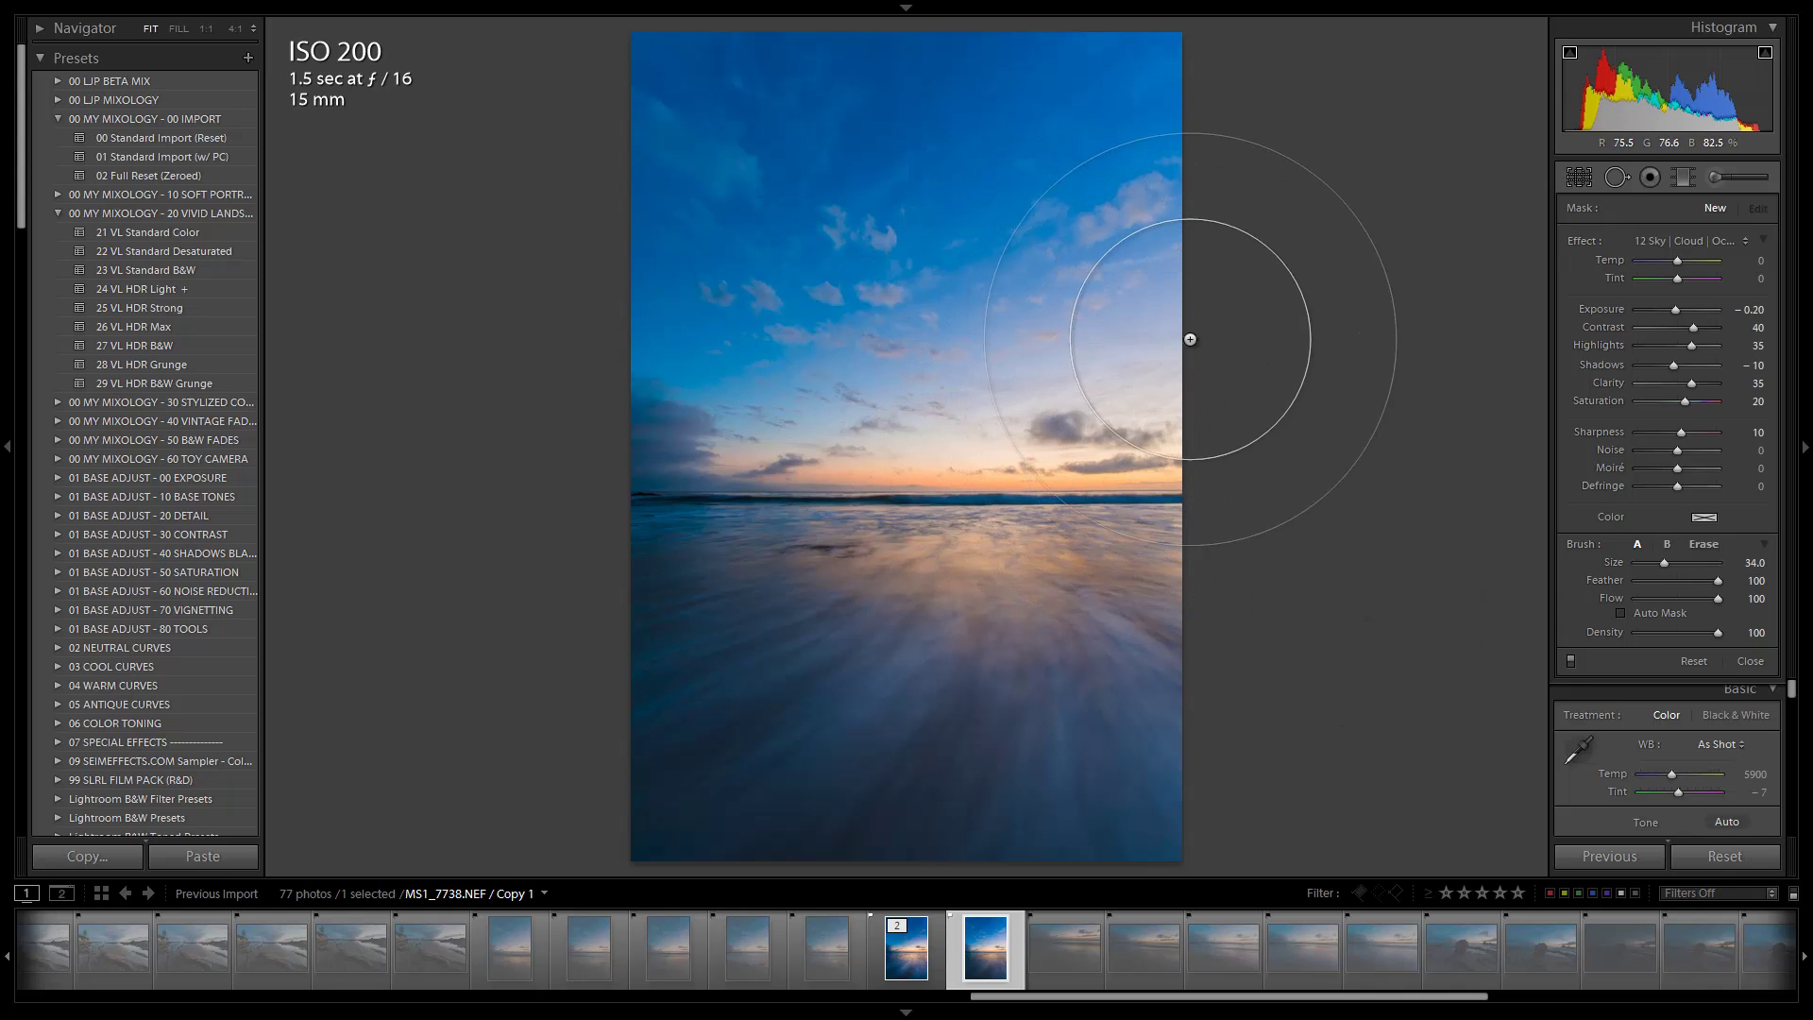
{"action": "mouse_move", "coordinate": [1190, 339]}
{"action": "left_mouse_down"}
{"action": "mouse_move", "coordinate": [1376, 519]}
{"action": "mouse_move", "coordinate": [1096, 501]}
{"action": "mouse_move", "coordinate": [991, 604]}
{"action": "mouse_move", "coordinate": [968, 471]}
{"action": "mouse_move", "coordinate": [1416, 231]}
{"action": "mouse_move", "coordinate": [746, 255]}
{"action": "mouse_move", "coordinate": [1167, 419]}
{"action": "mouse_move", "coordinate": [1404, 538]}
{"action": "mouse_move", "coordinate": [983, 599]}
{"action": "mouse_move", "coordinate": [1072, 368]}
{"action": "left_mouse_up"}
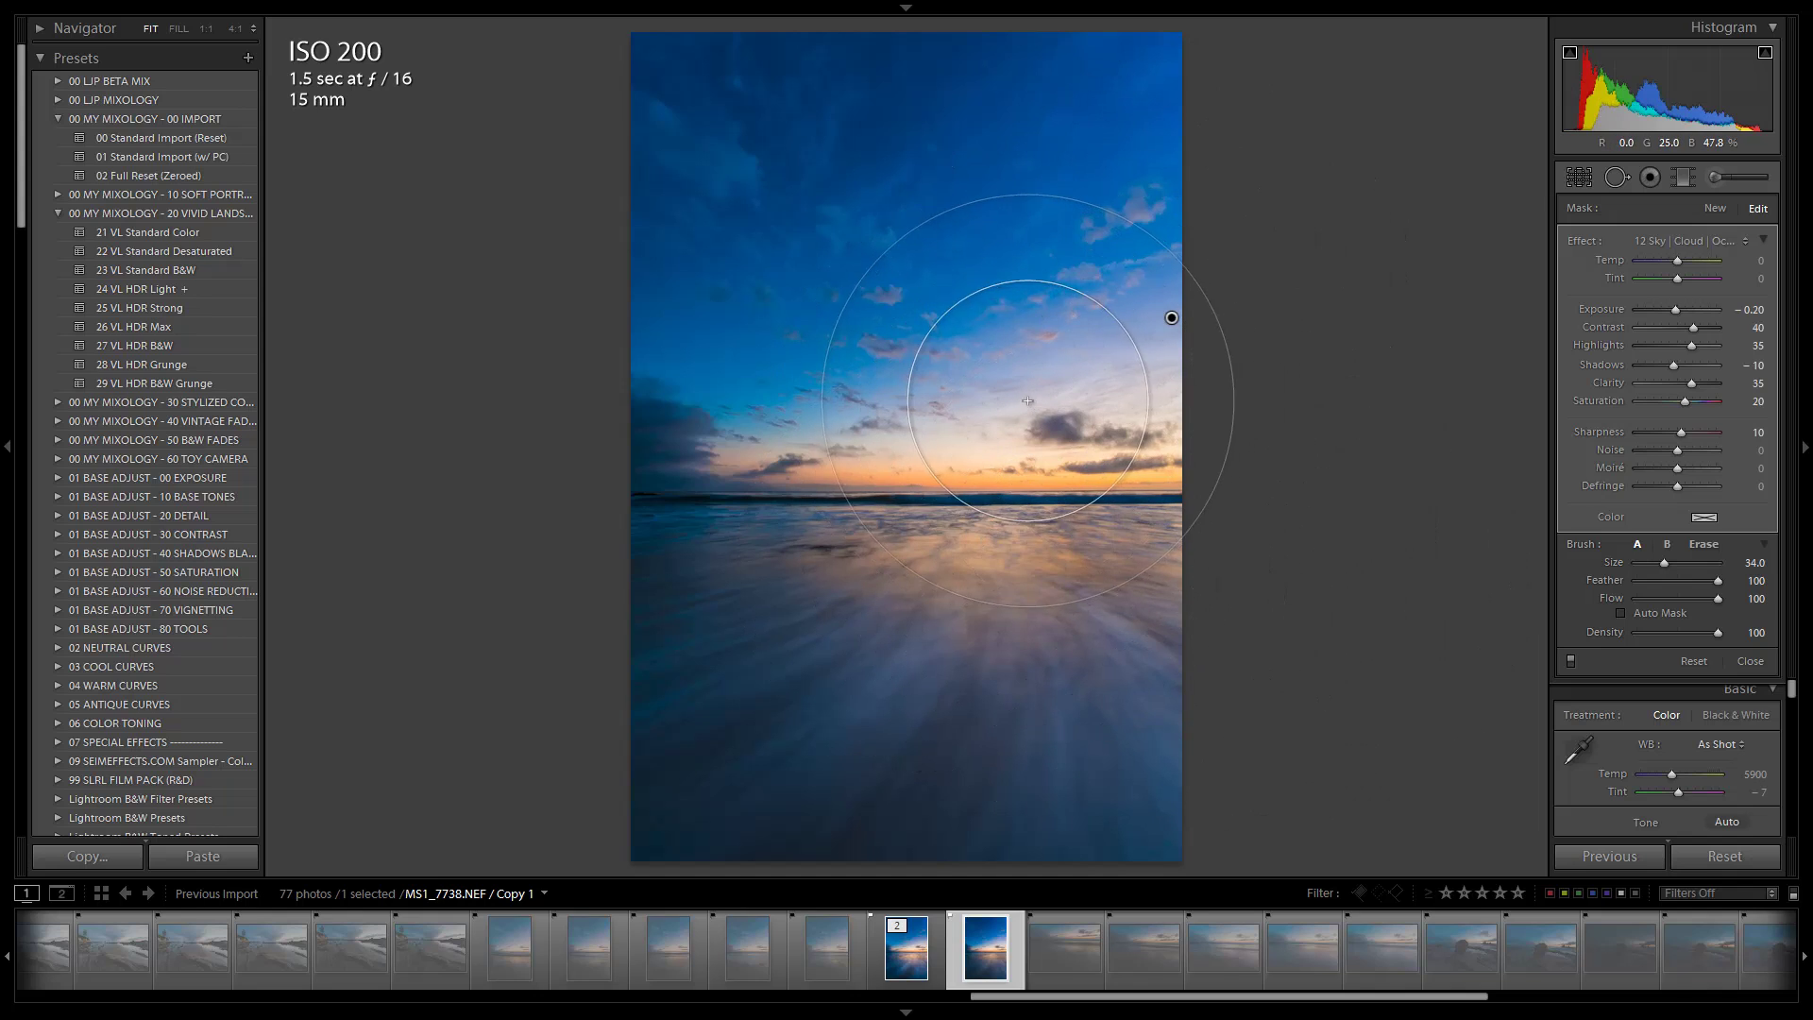
{"action": "scroll", "coordinate": [1171, 586], "scroll_direction": "down", "scroll_amount": 6}
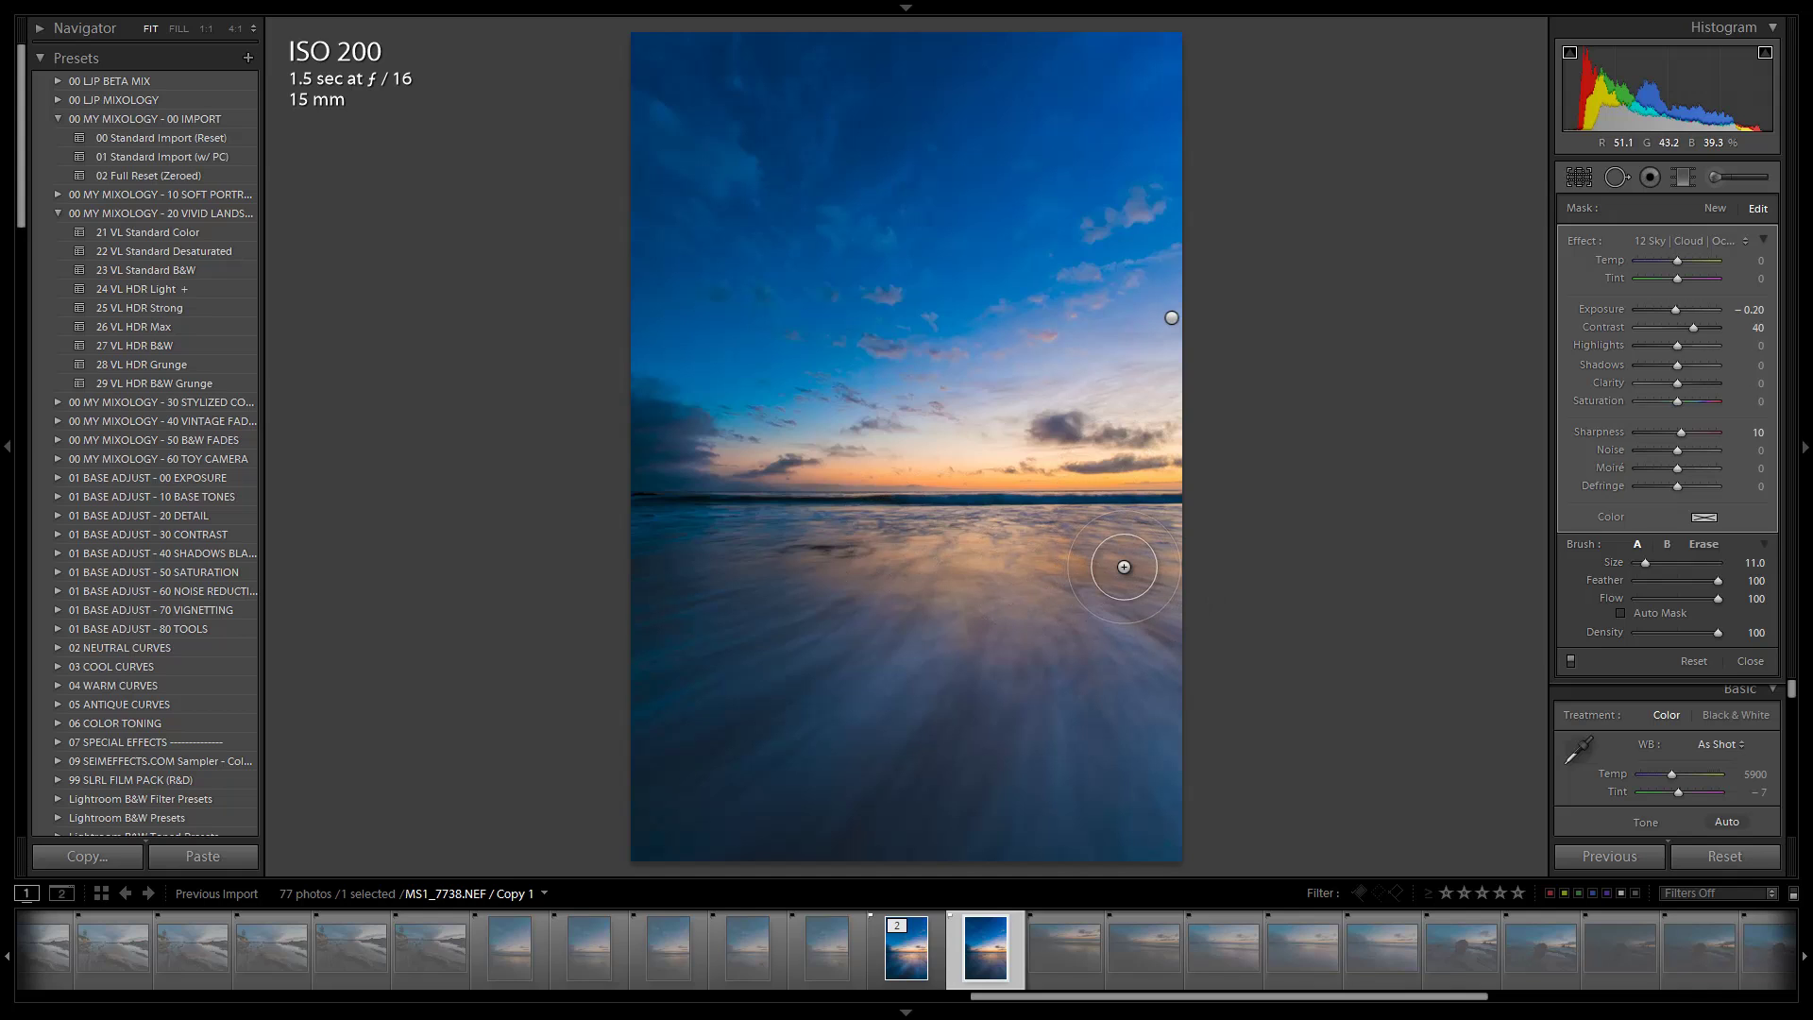
Paint the water with a new 13 Nature | Color adjustment brush, starting at size 24, and set its exposure to 0.30.
{"action": "key", "text": "Return"}
{"action": "left_click", "coordinate": [1674, 240]}
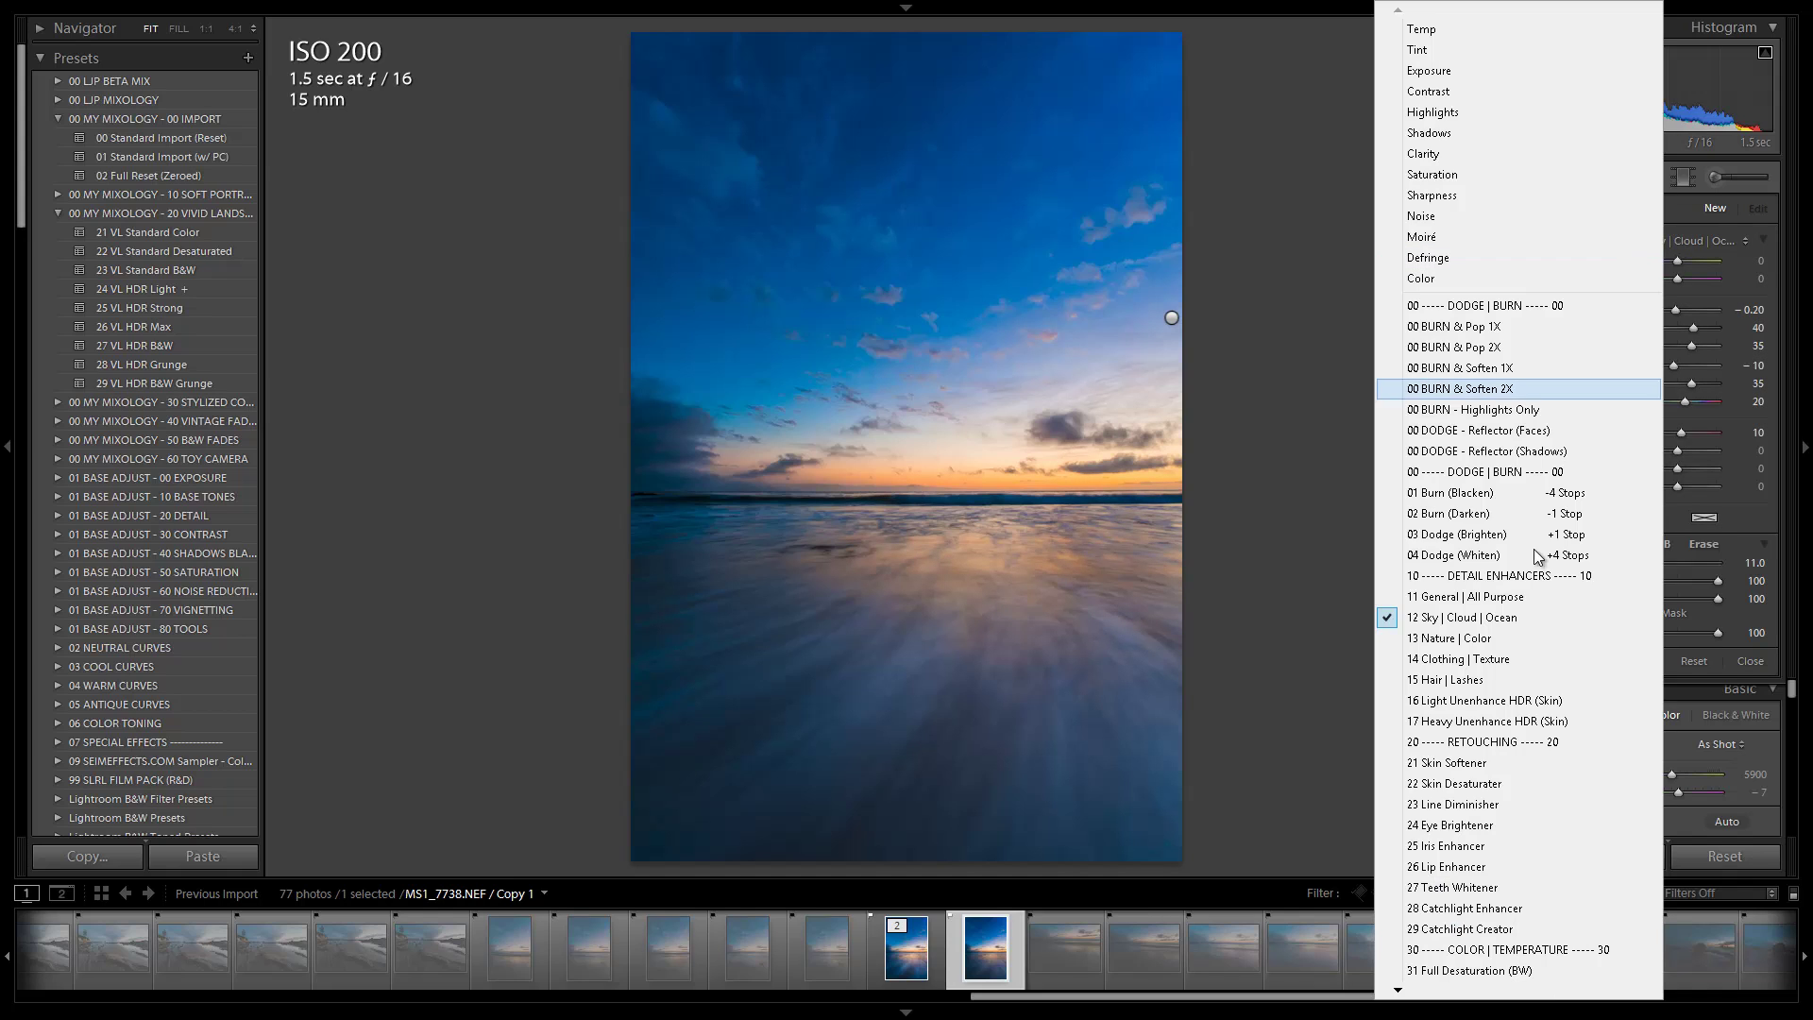
{"action": "left_click", "coordinate": [1468, 639]}
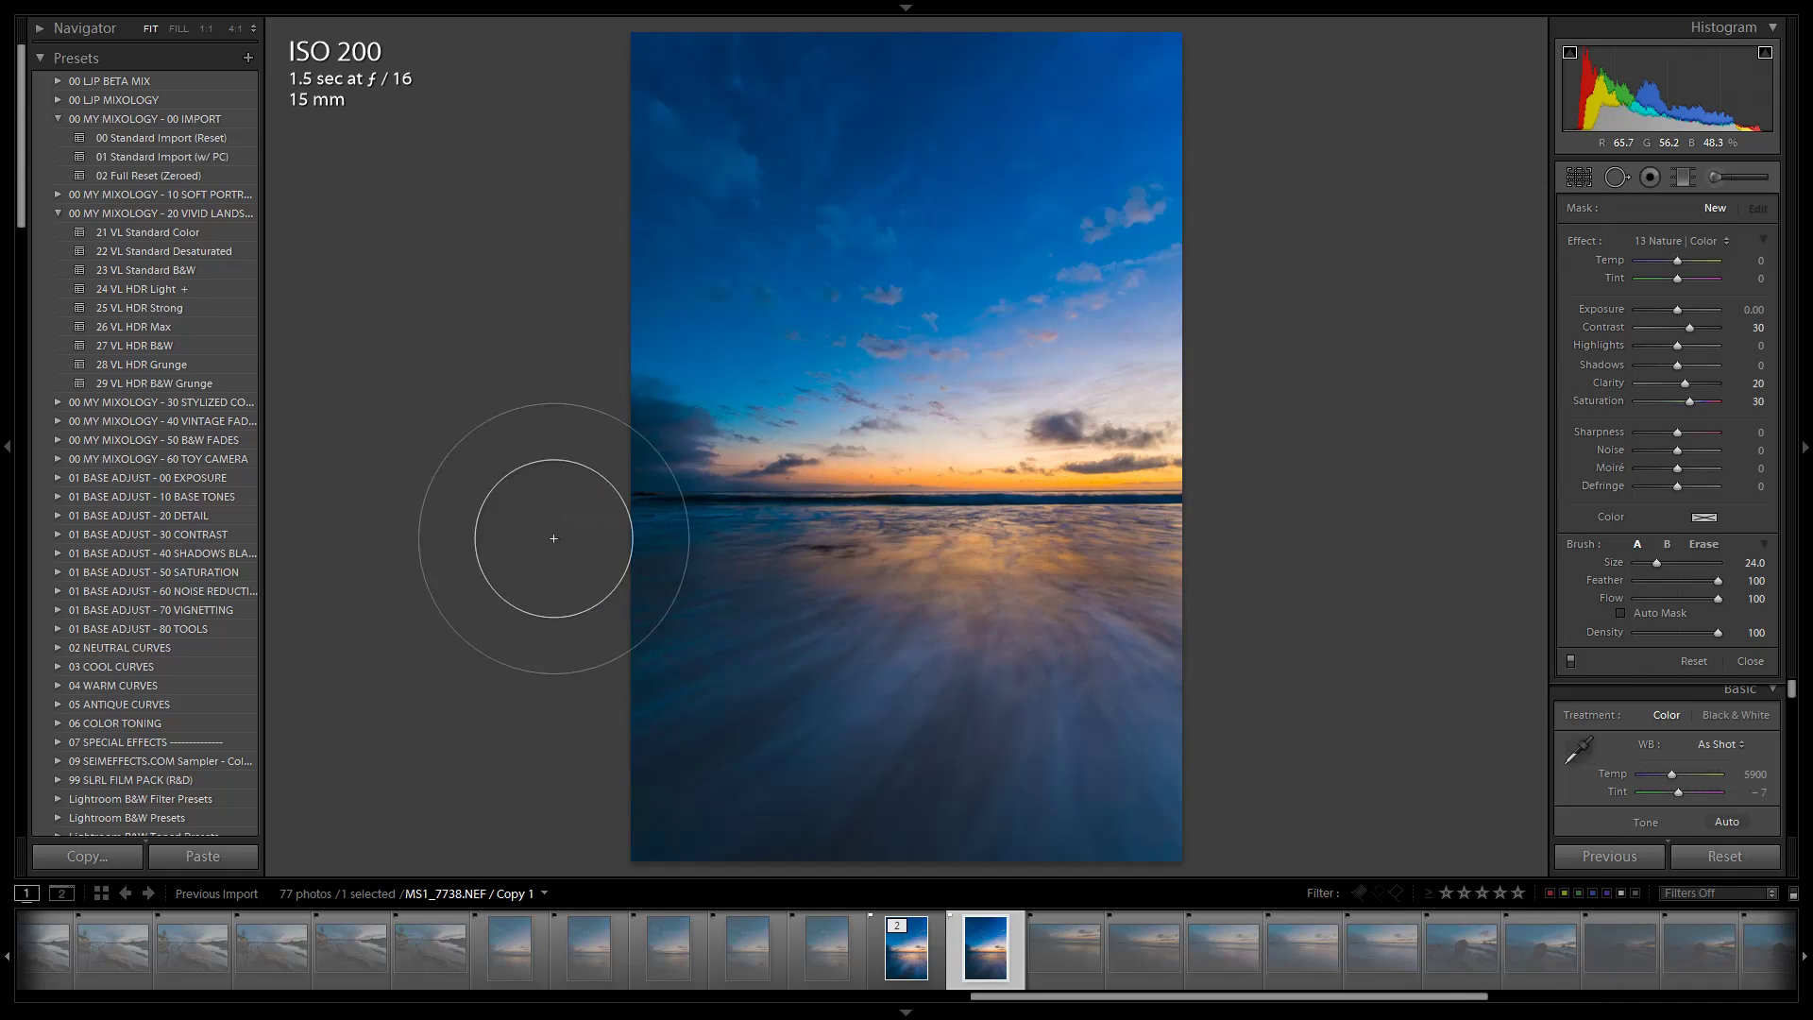
{"action": "left_click", "coordinate": [1172, 554]}
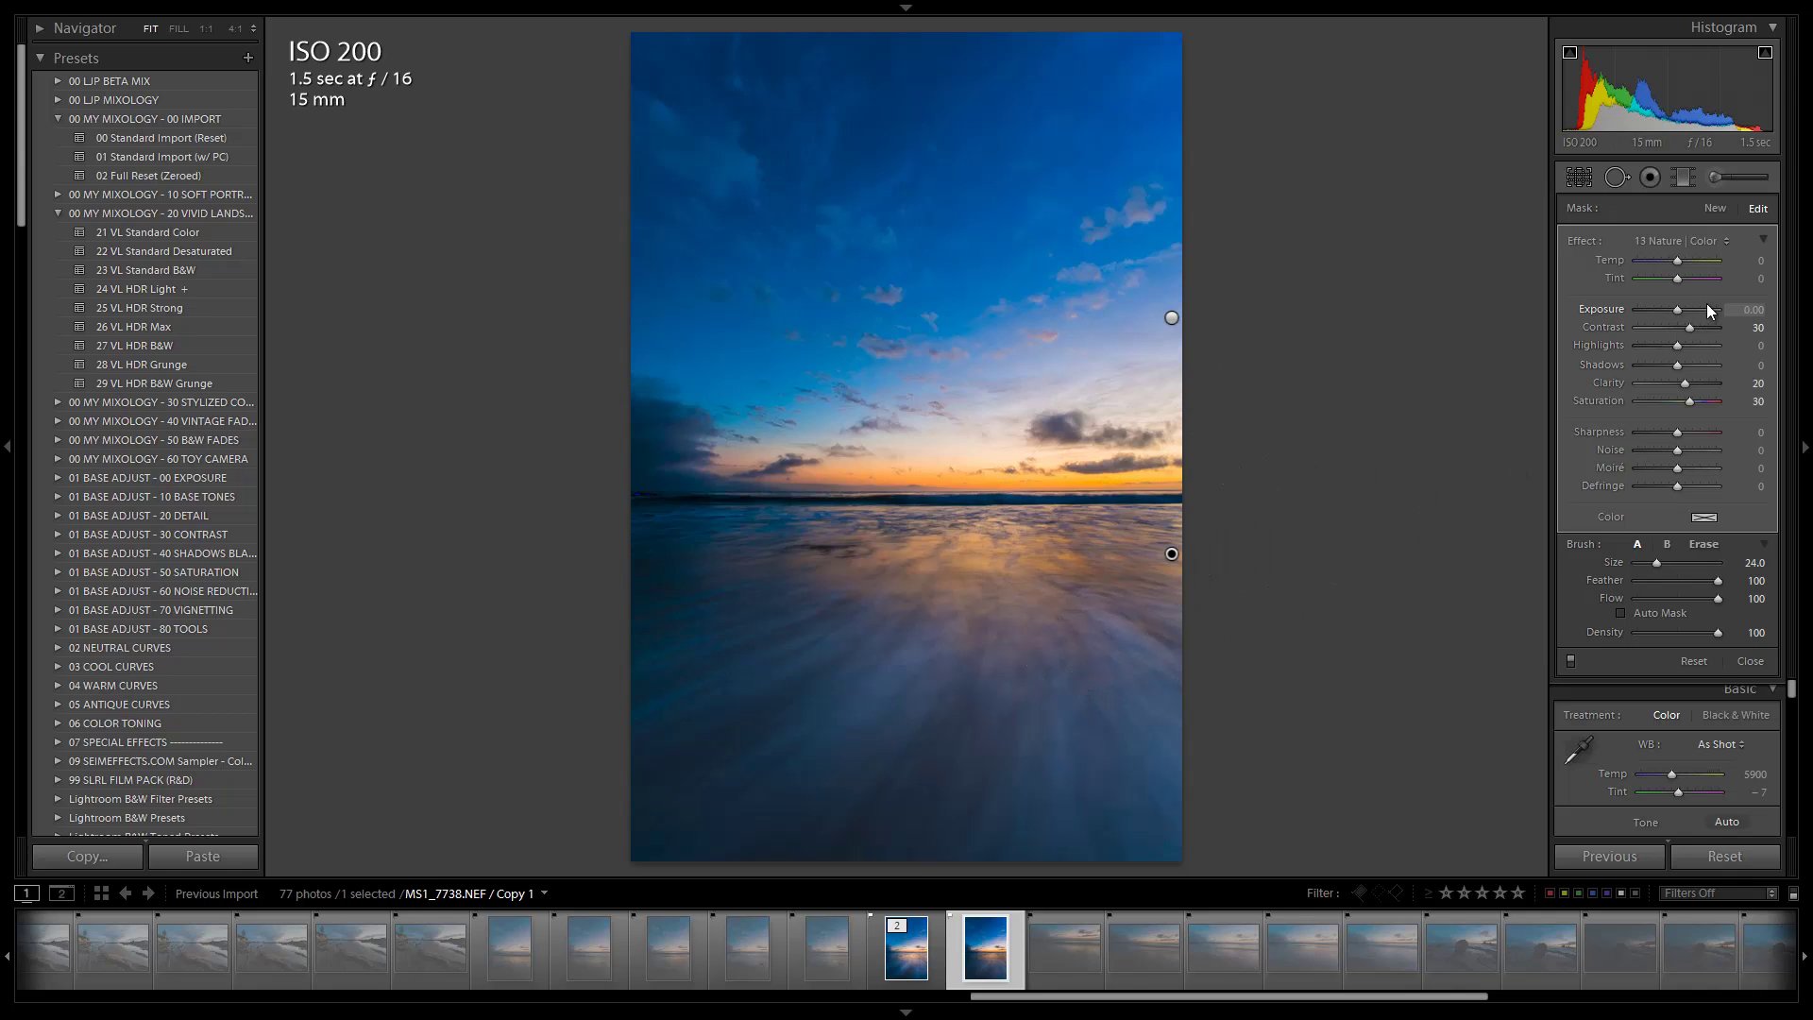
{"action": "left_click_drag", "start_coordinate": [1696, 310], "coordinate": [1692, 312]}
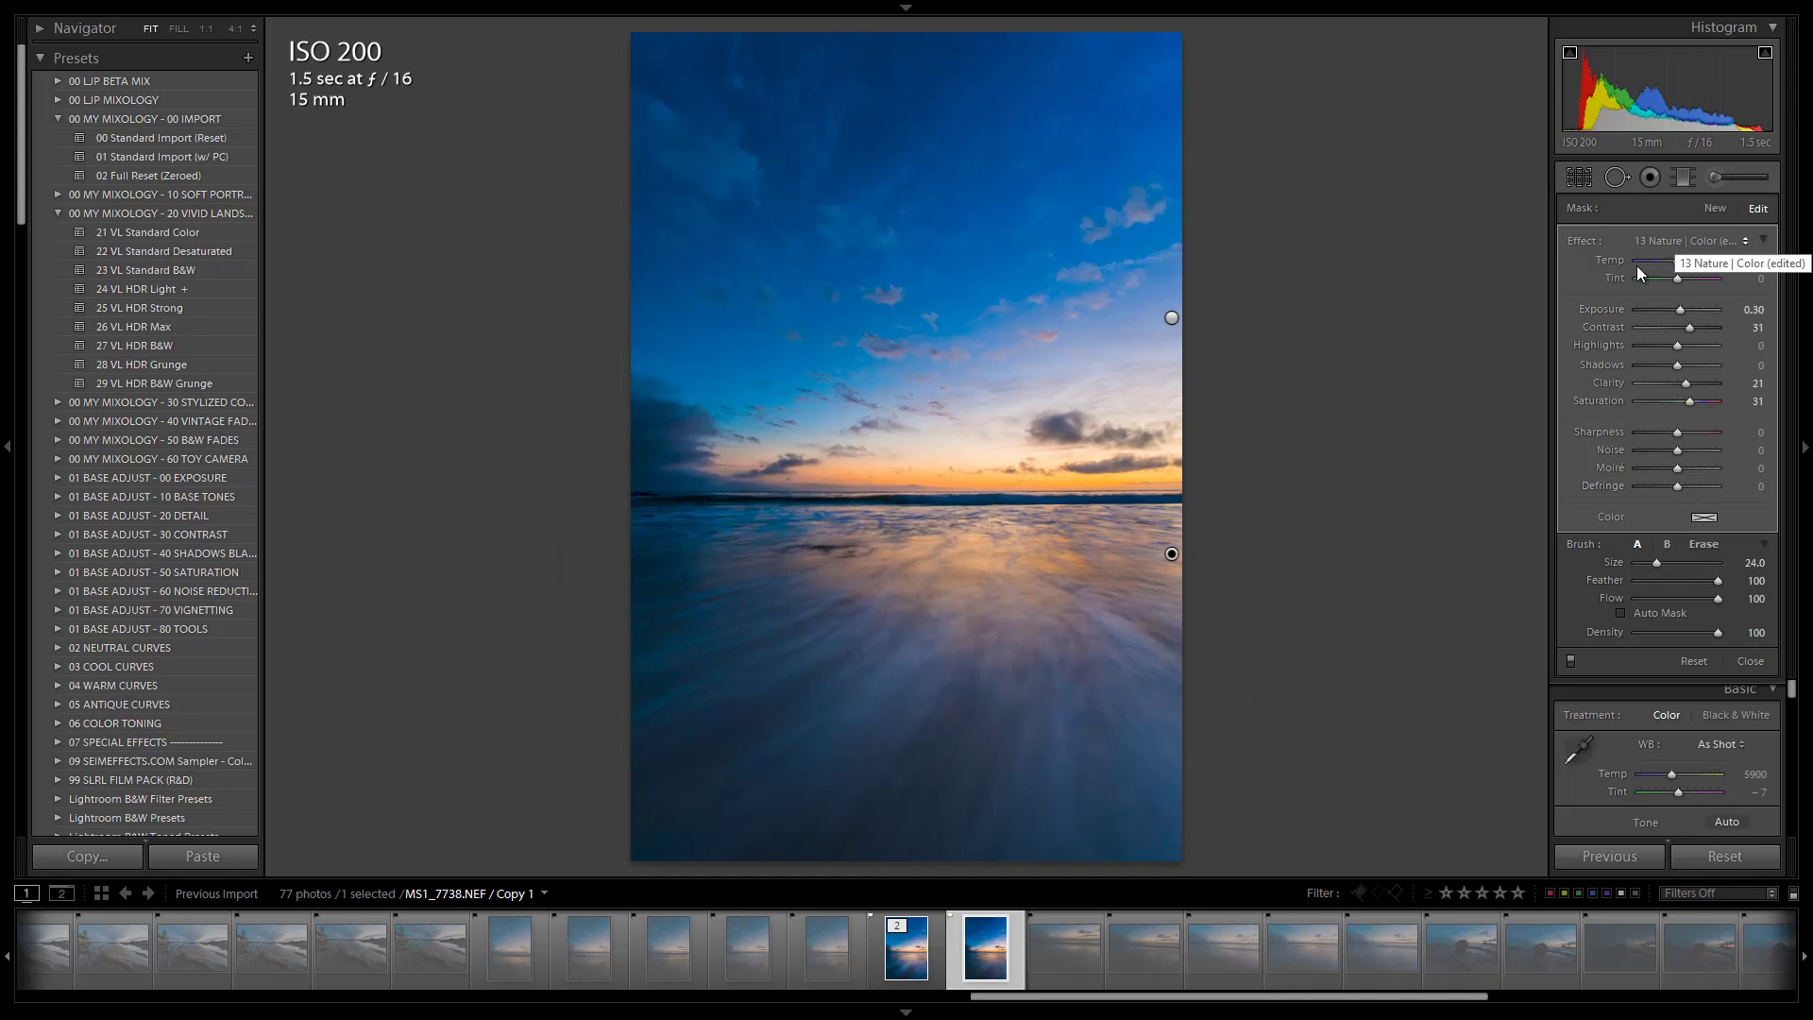
{"action": "scroll", "coordinate": [1091, 545], "scroll_direction": "down", "scroll_amount": 5}
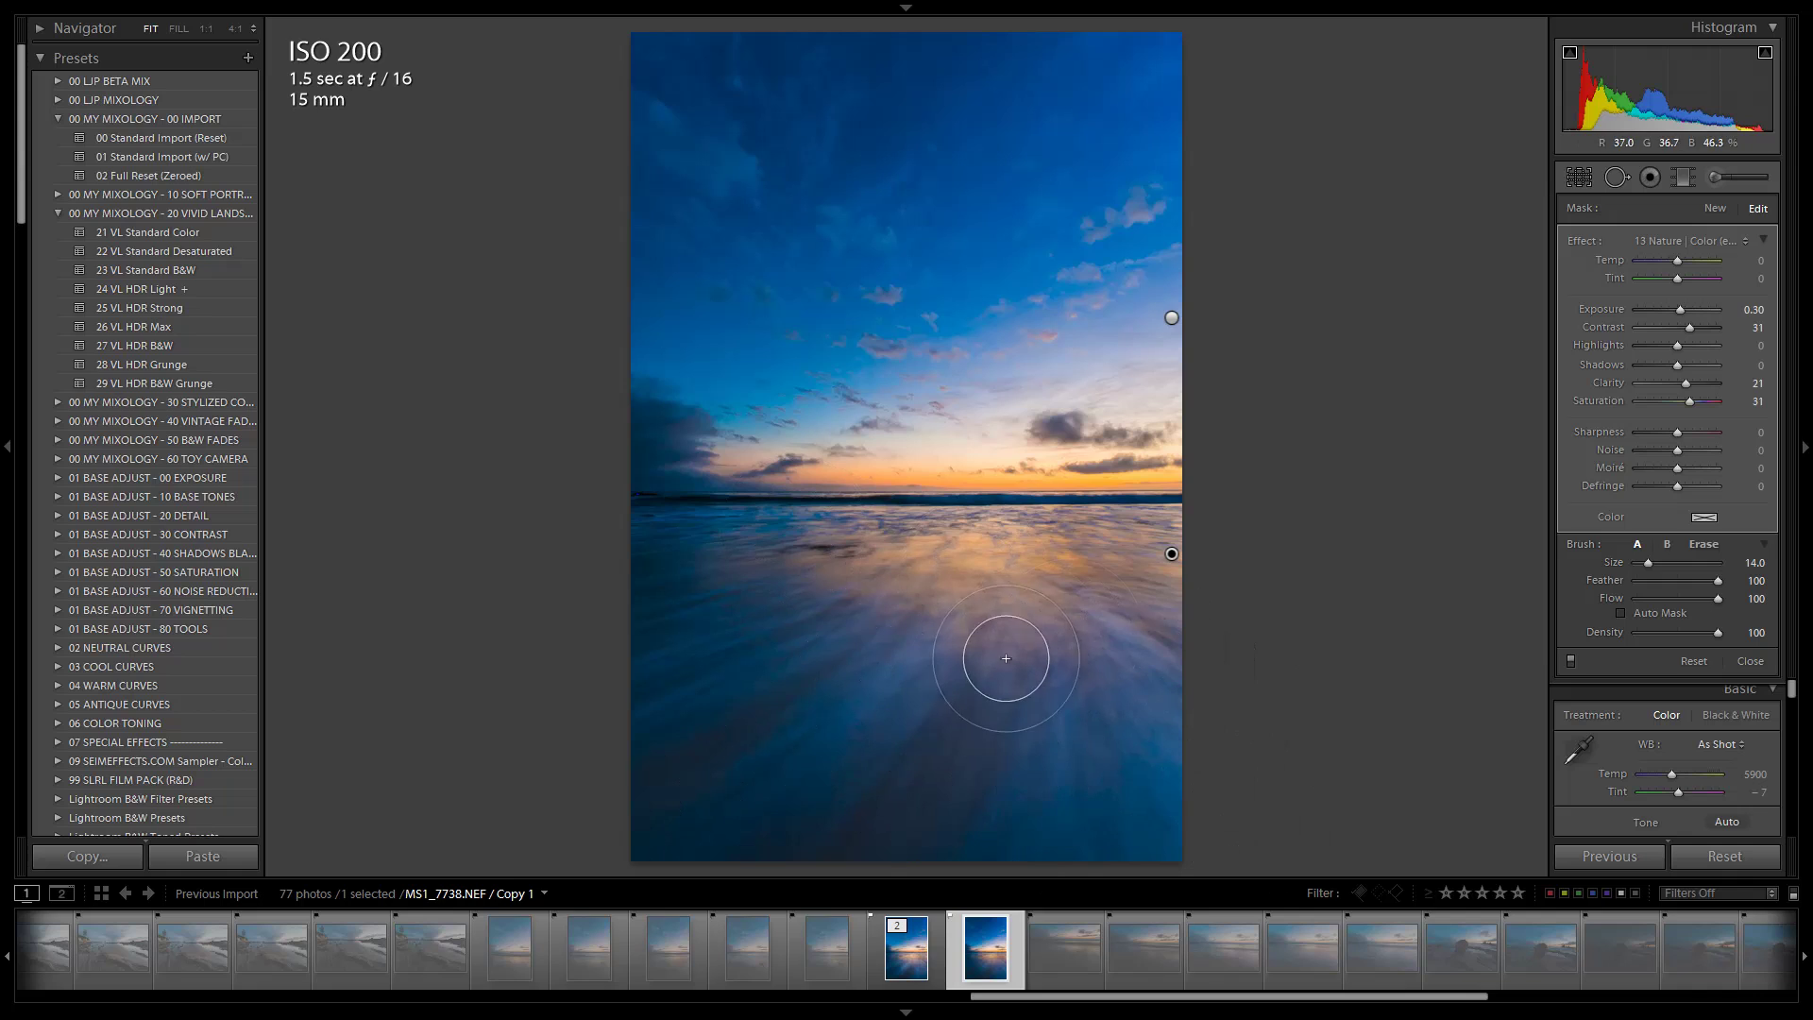
Burn dark streaks along the foreground water's motion lines with a new 02 Burn (Darken) brush, using progressively smaller sizes.
{"action": "key", "text": "Return"}
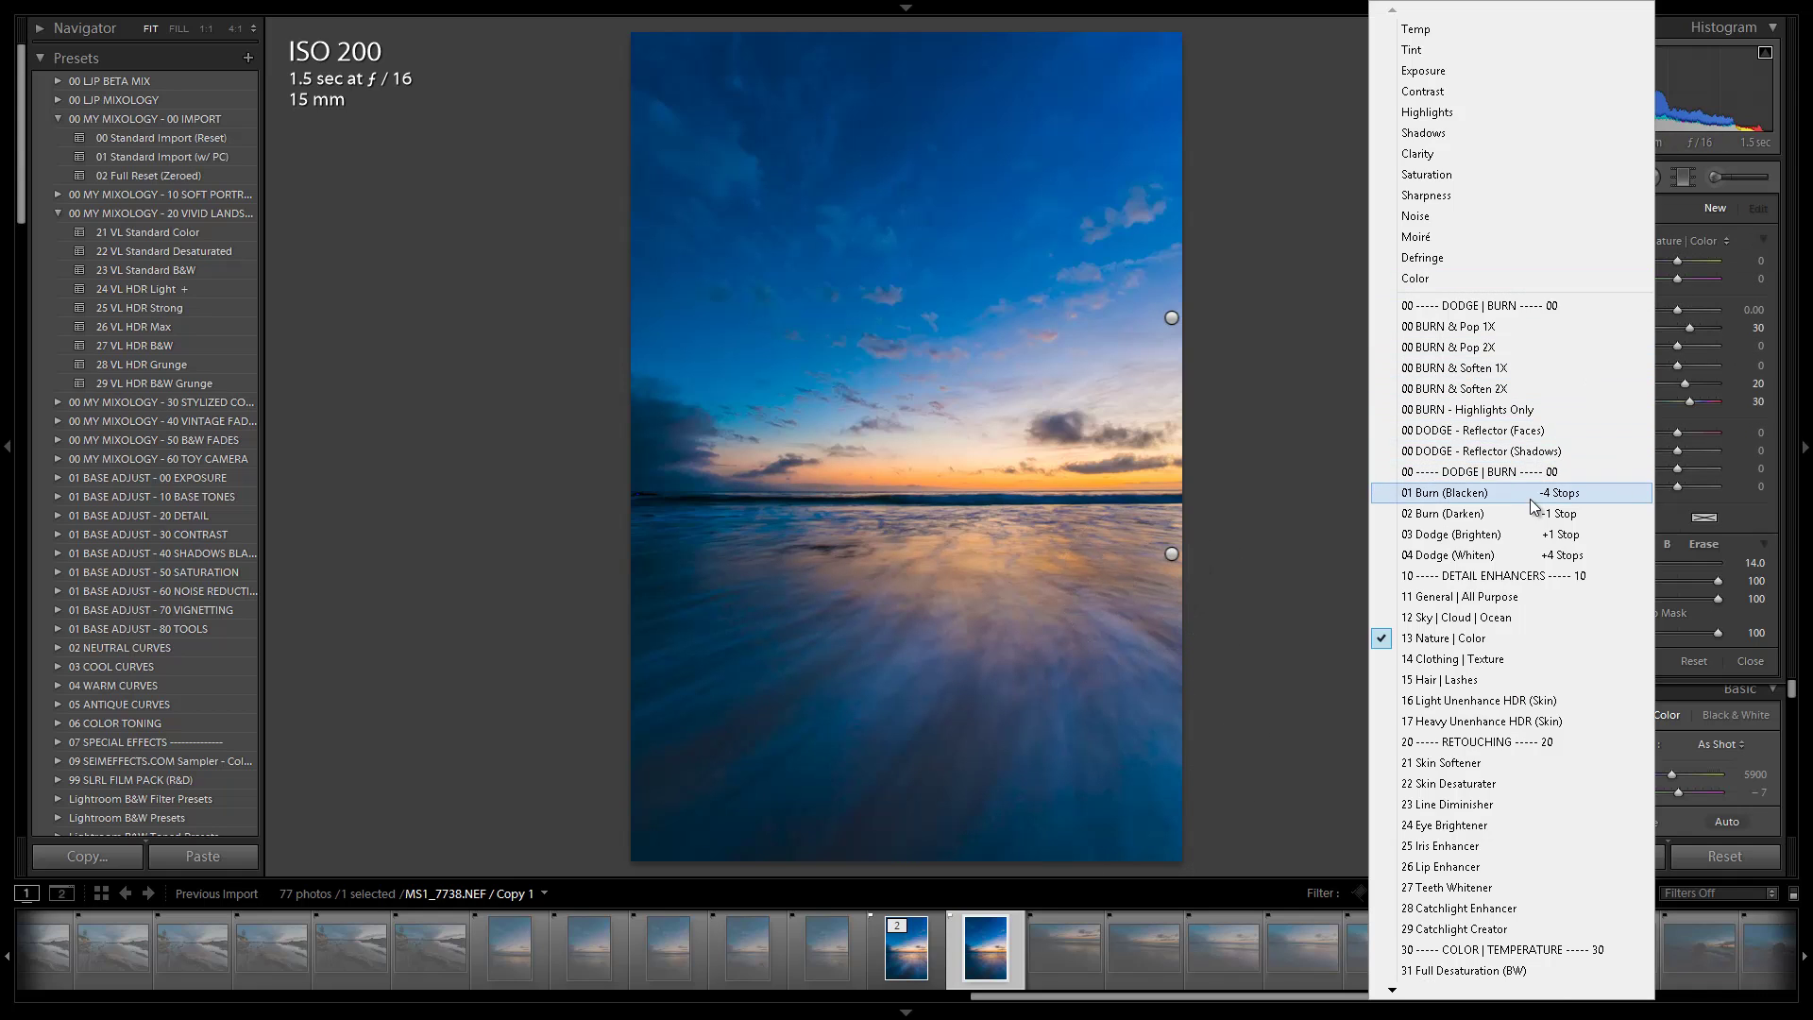
{"action": "left_click", "coordinate": [1539, 518]}
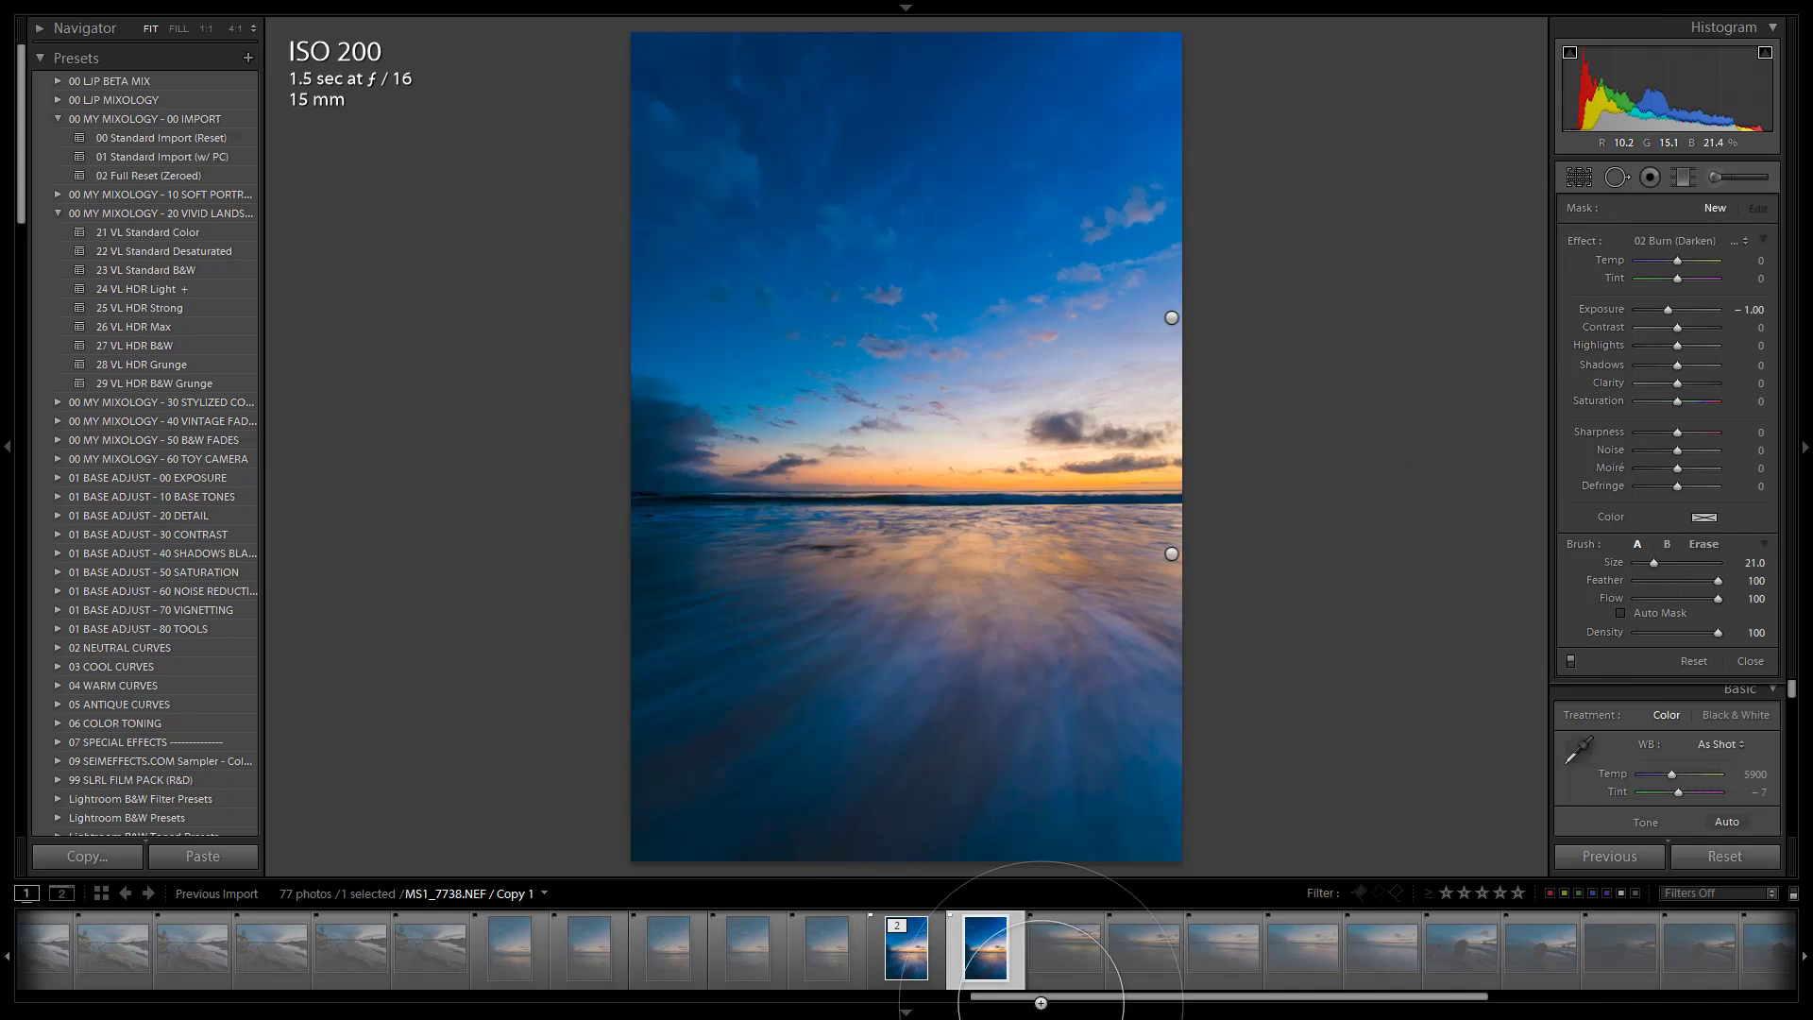
{"action": "scroll", "coordinate": [892, 855], "scroll_direction": "up", "scroll_amount": 3}
{"action": "mouse_move", "coordinate": [888, 869]}
{"action": "left_mouse_down"}
{"action": "mouse_move", "coordinate": [958, 727]}
{"action": "mouse_move", "coordinate": [935, 755]}
{"action": "left_mouse_up"}
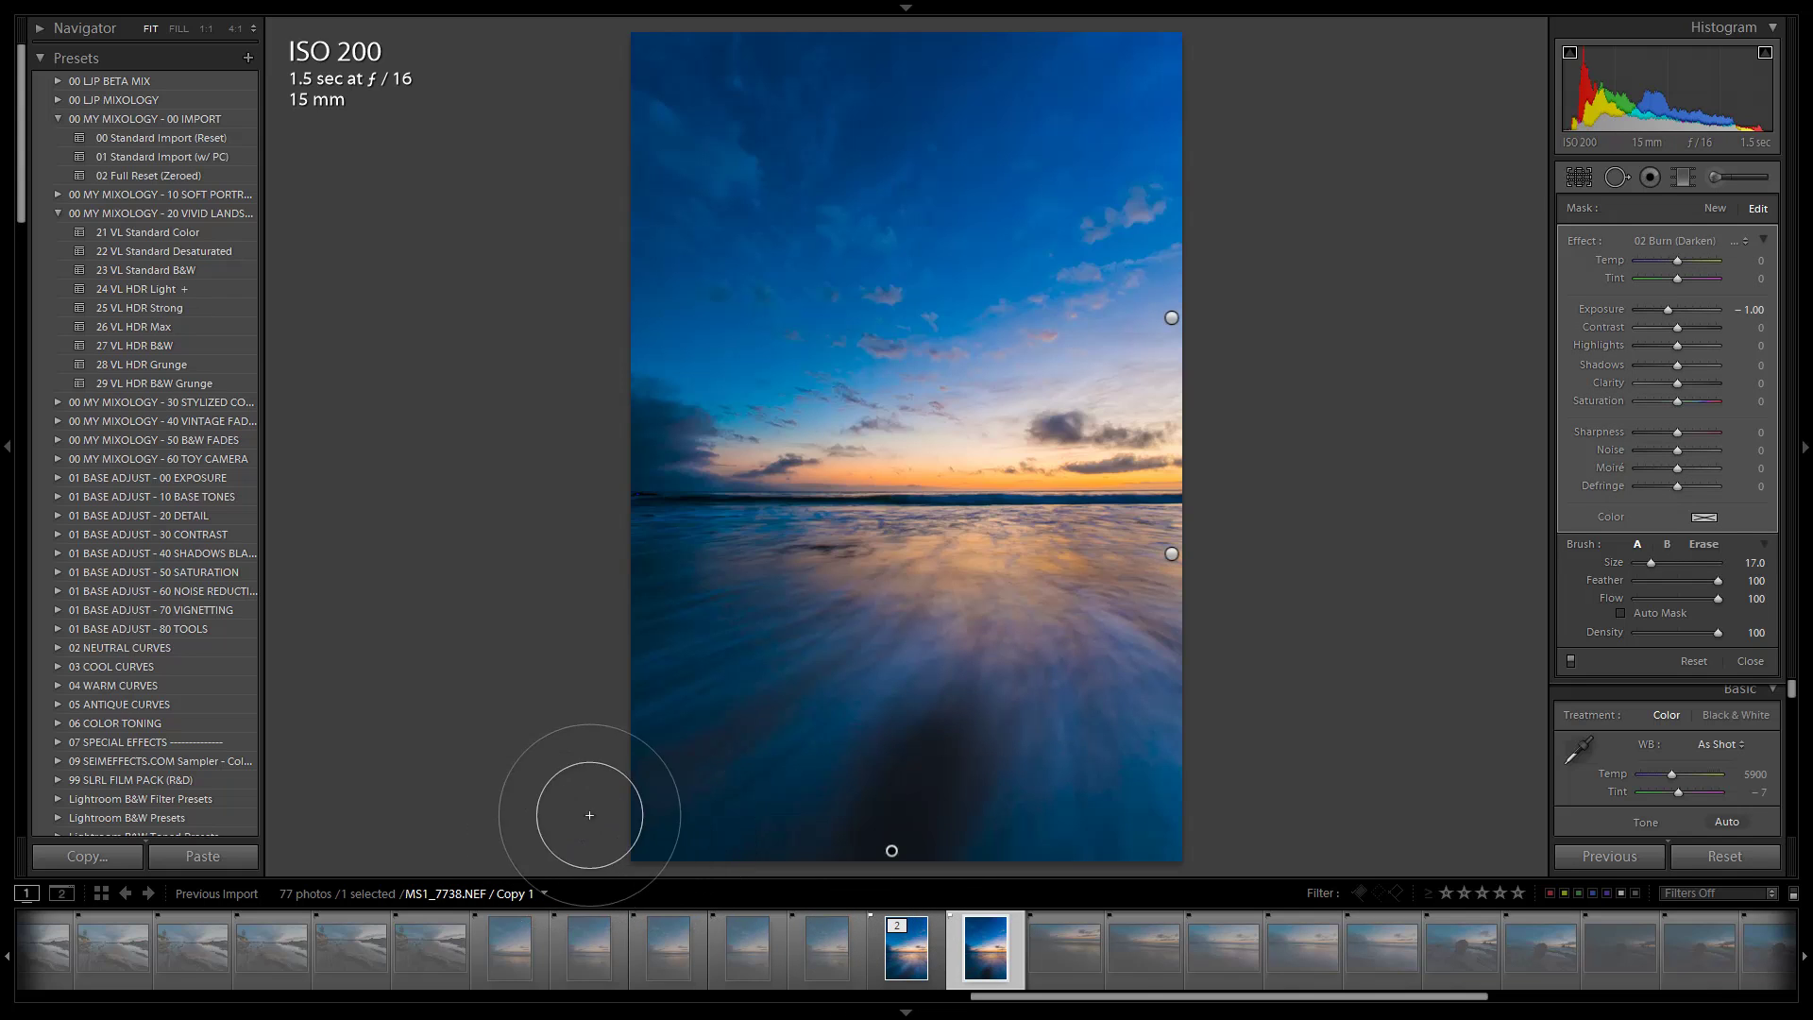
{"action": "scroll", "coordinate": [595, 809], "scroll_direction": "down", "scroll_amount": 7}
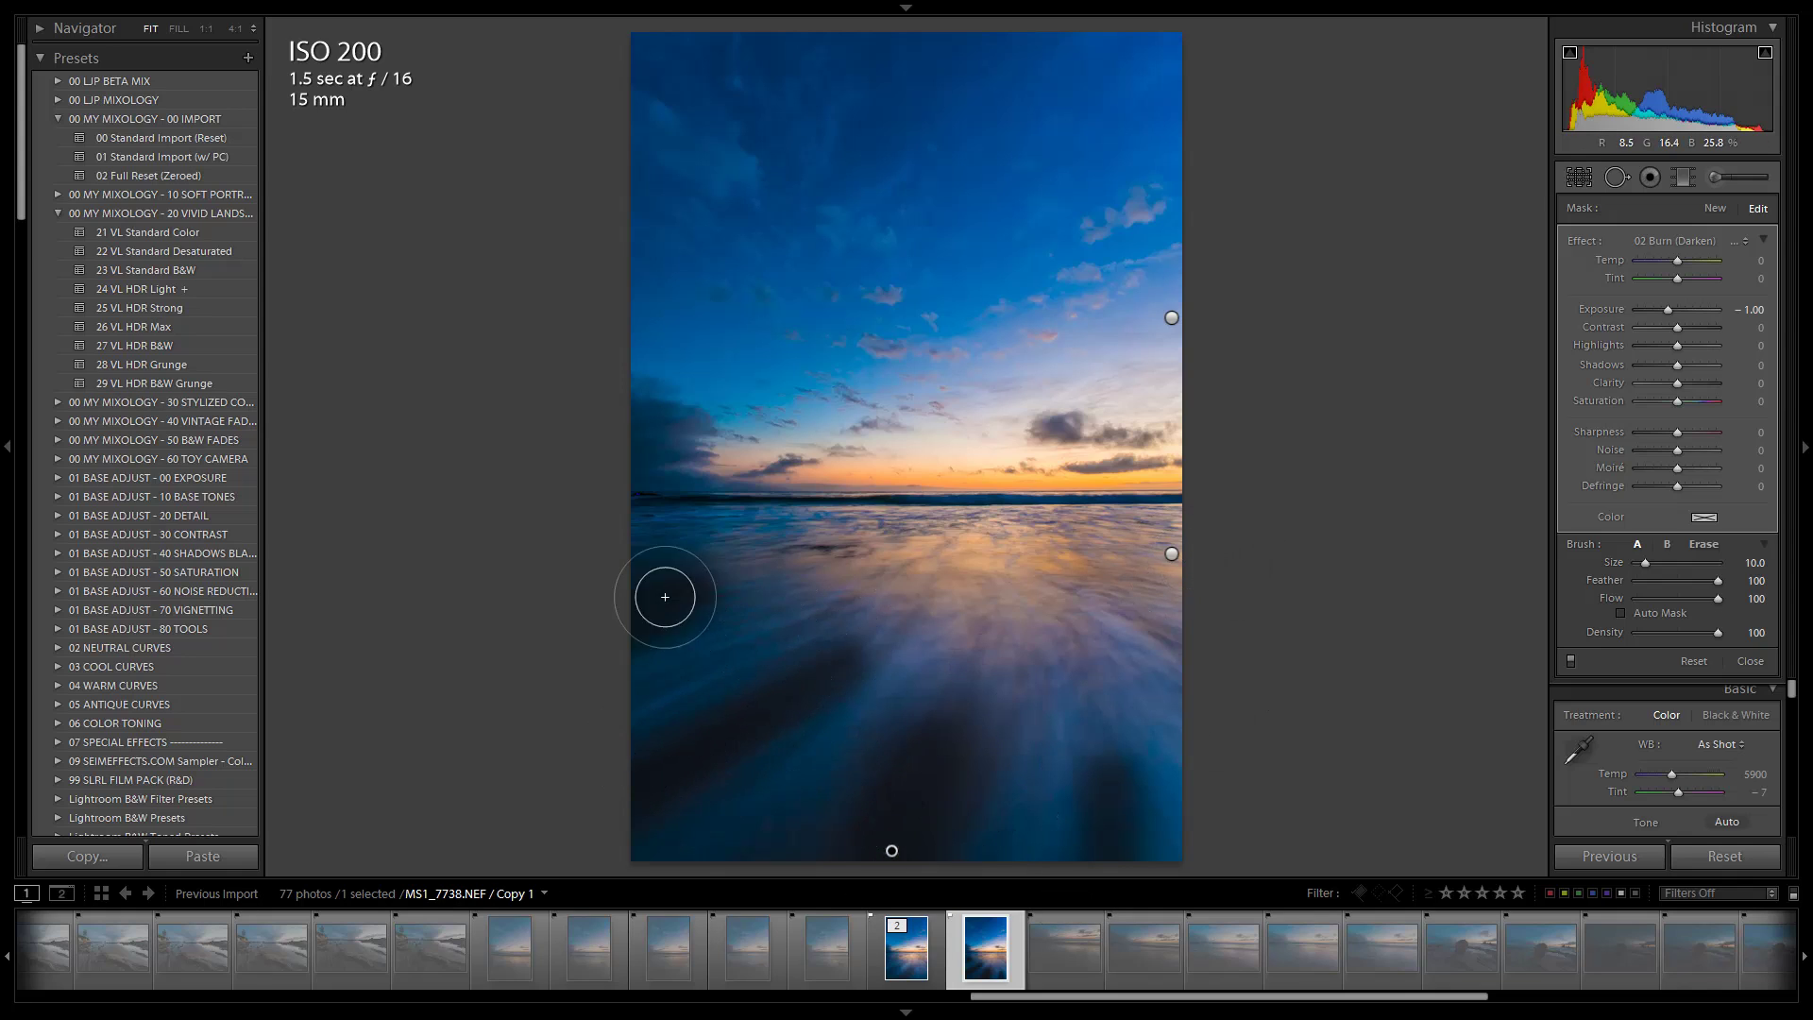
{"action": "key", "text": "bracketleft"}
{"action": "key", "text": "bracketleft"}
{"action": "key", "text": "bracketleft"}
{"action": "key", "text": "bracketleft"}
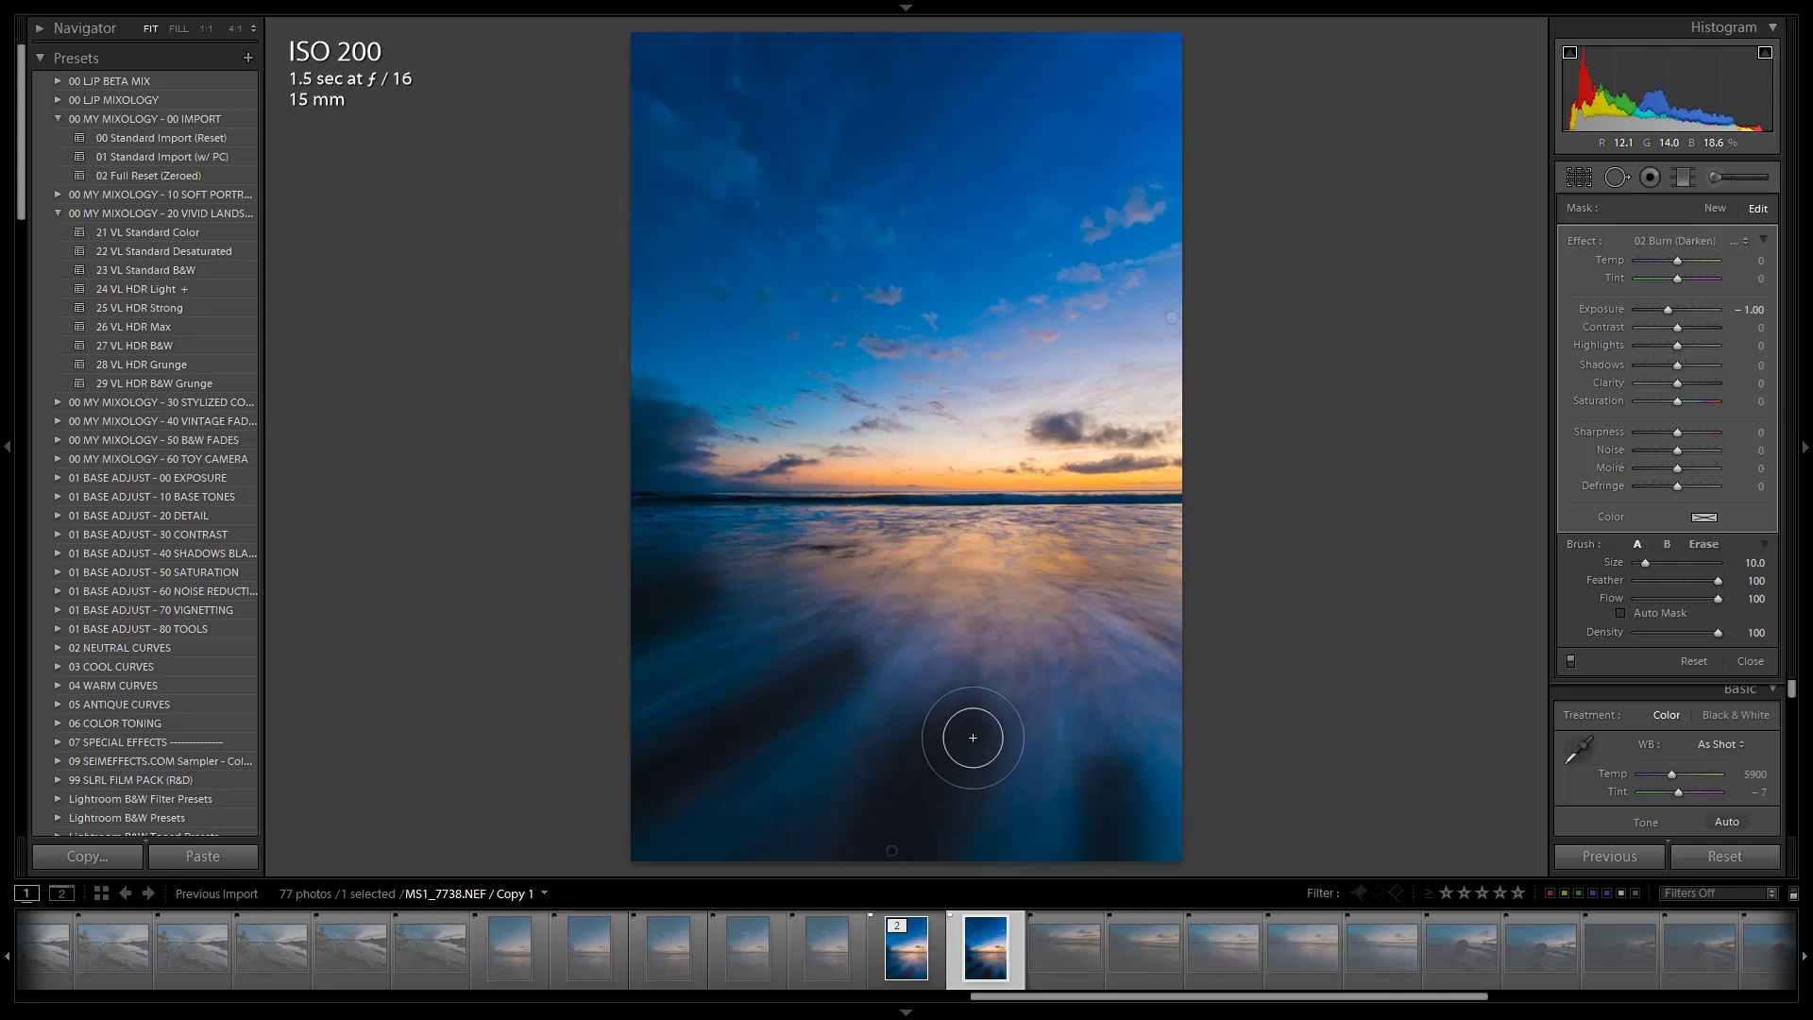
{"action": "left_click_drag", "start_coordinate": [968, 702], "coordinate": [975, 640]}
{"action": "left_click_drag", "start_coordinate": [1100, 808], "coordinate": [1085, 718]}
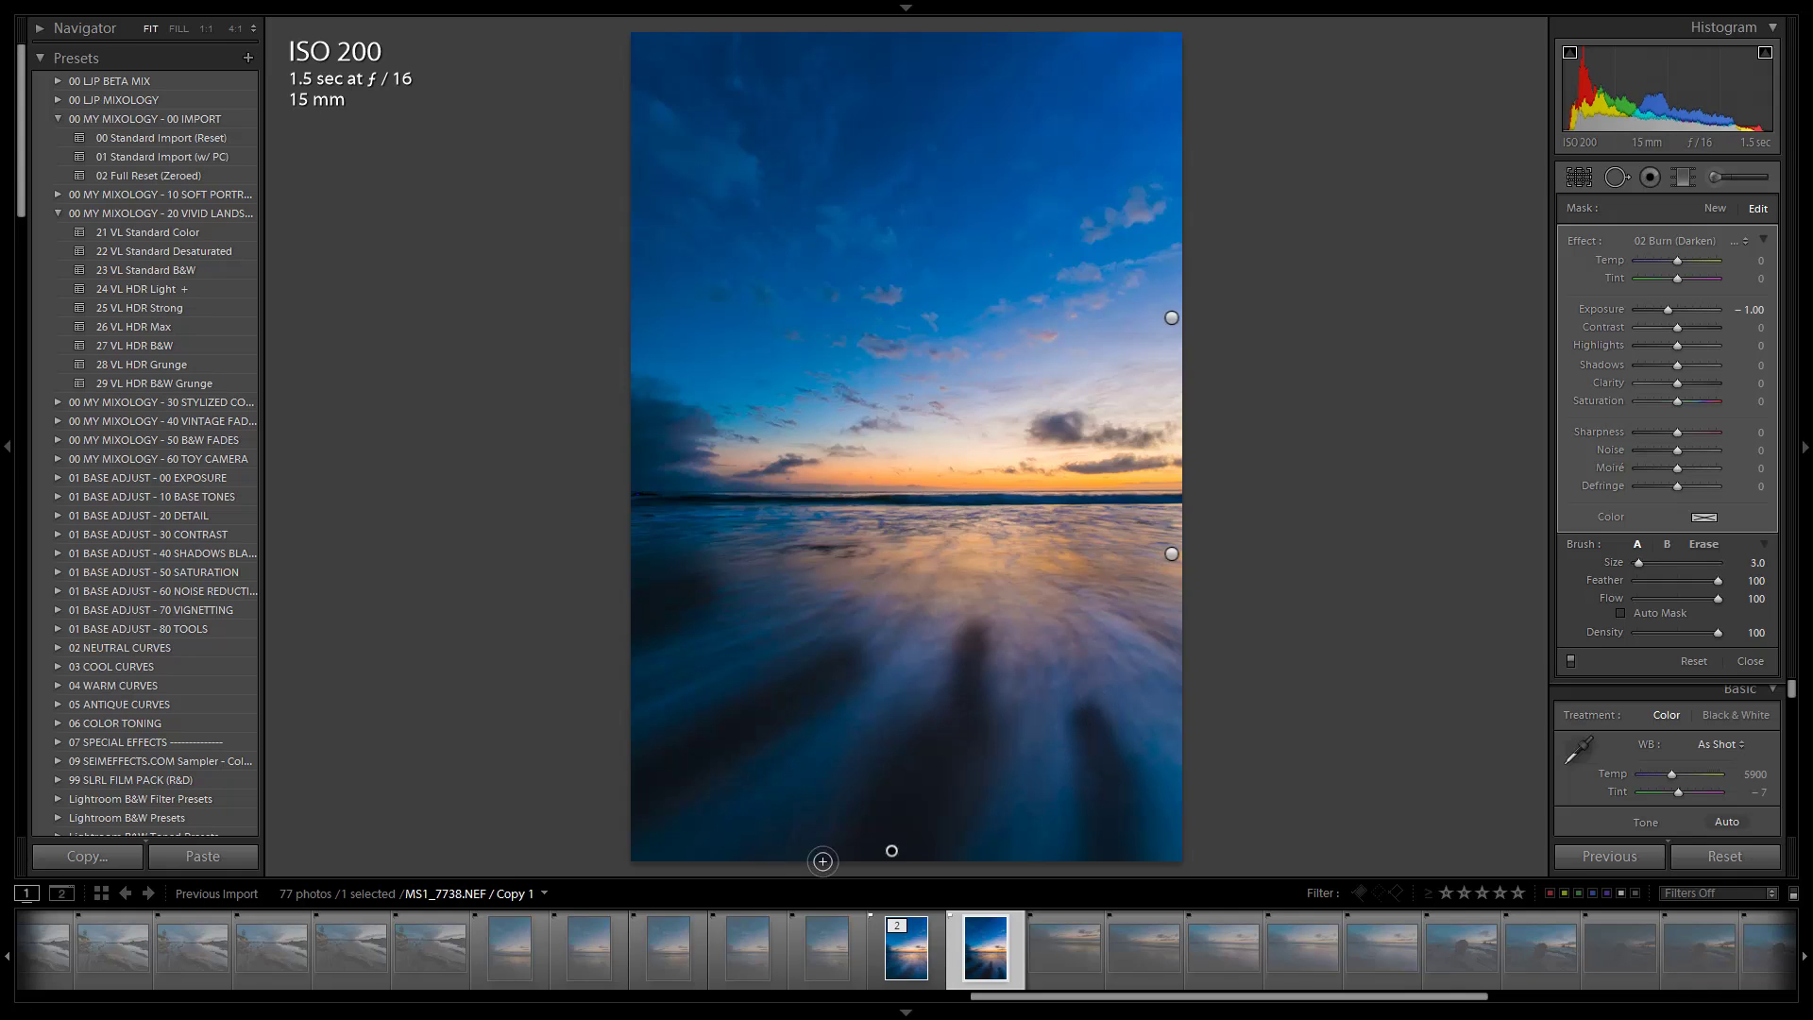
Reduce the brush size and soften the foreground burn adjustment to an exposure of -0.11.
{"action": "key", "text": "bracketleft"}
{"action": "key", "text": "bracketleft"}
{"action": "key", "text": "bracketleft"}
{"action": "mouse_move", "coordinate": [891, 849]}
{"action": "left_mouse_down"}
{"action": "mouse_move", "coordinate": [877, 848]}
{"action": "mouse_move", "coordinate": [923, 833]}
{"action": "left_mouse_up"}
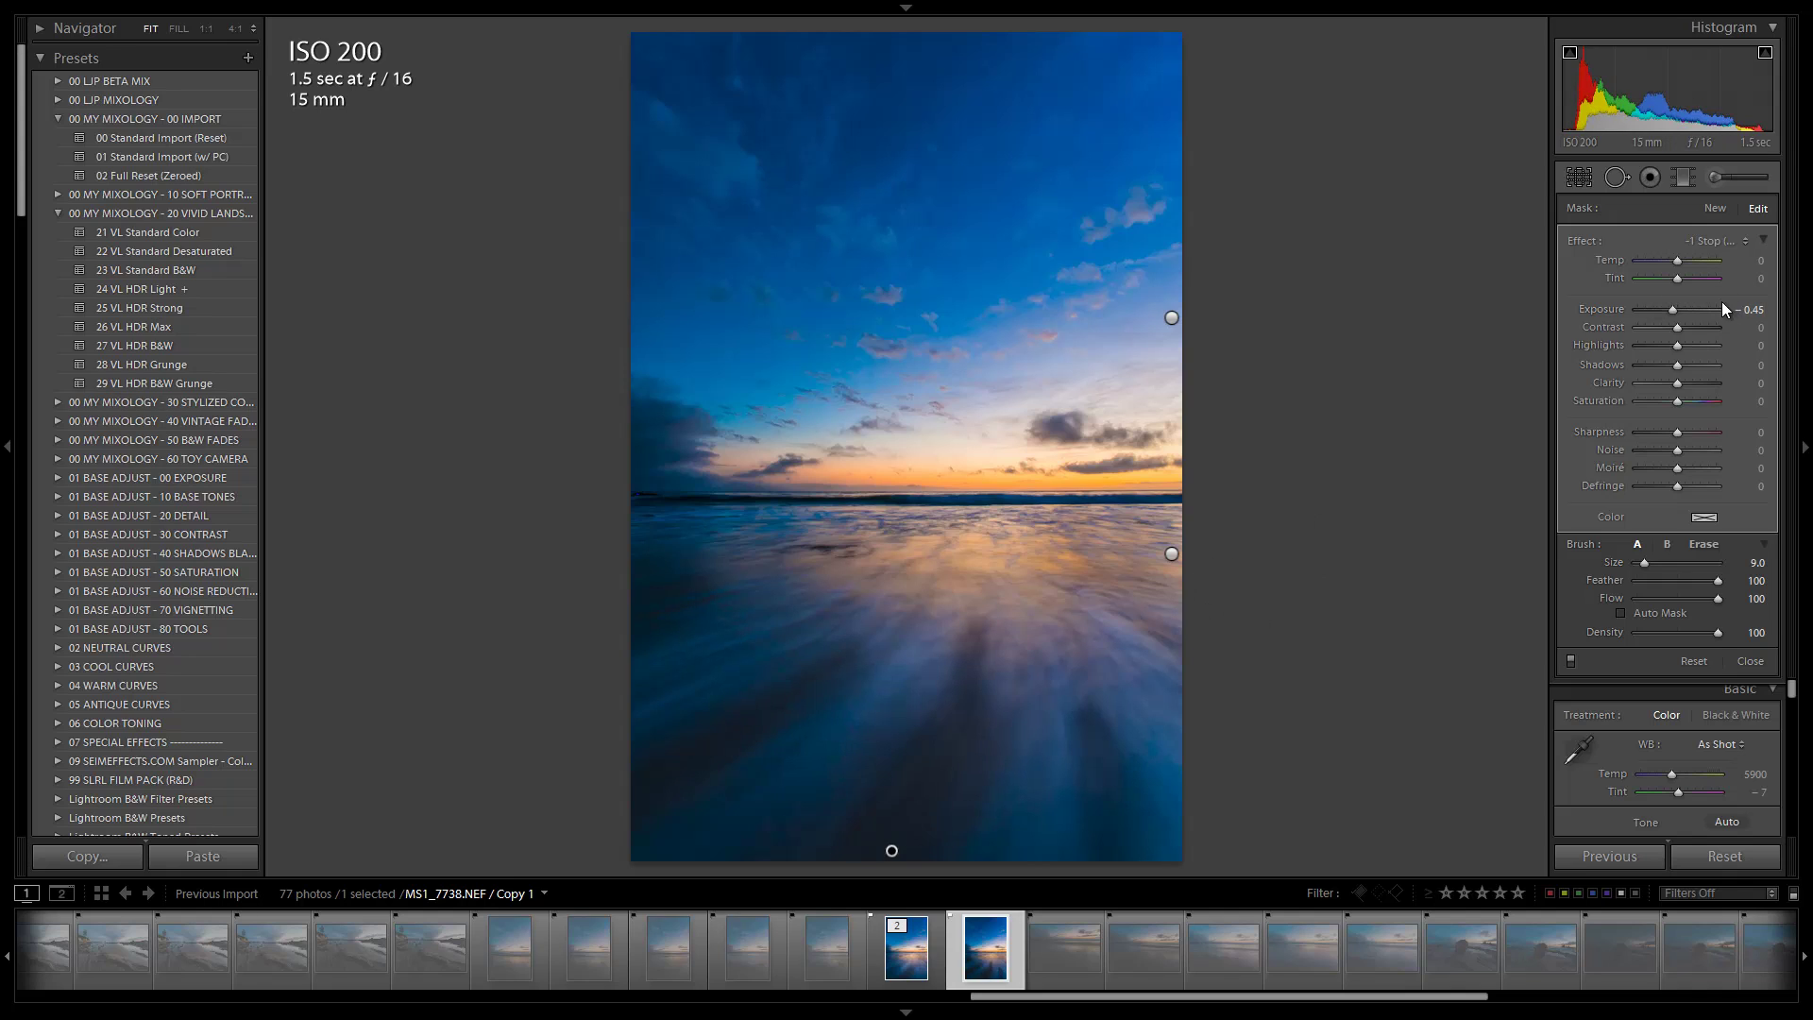
{"action": "left_click_drag", "start_coordinate": [891, 849], "coordinate": [918, 843]}
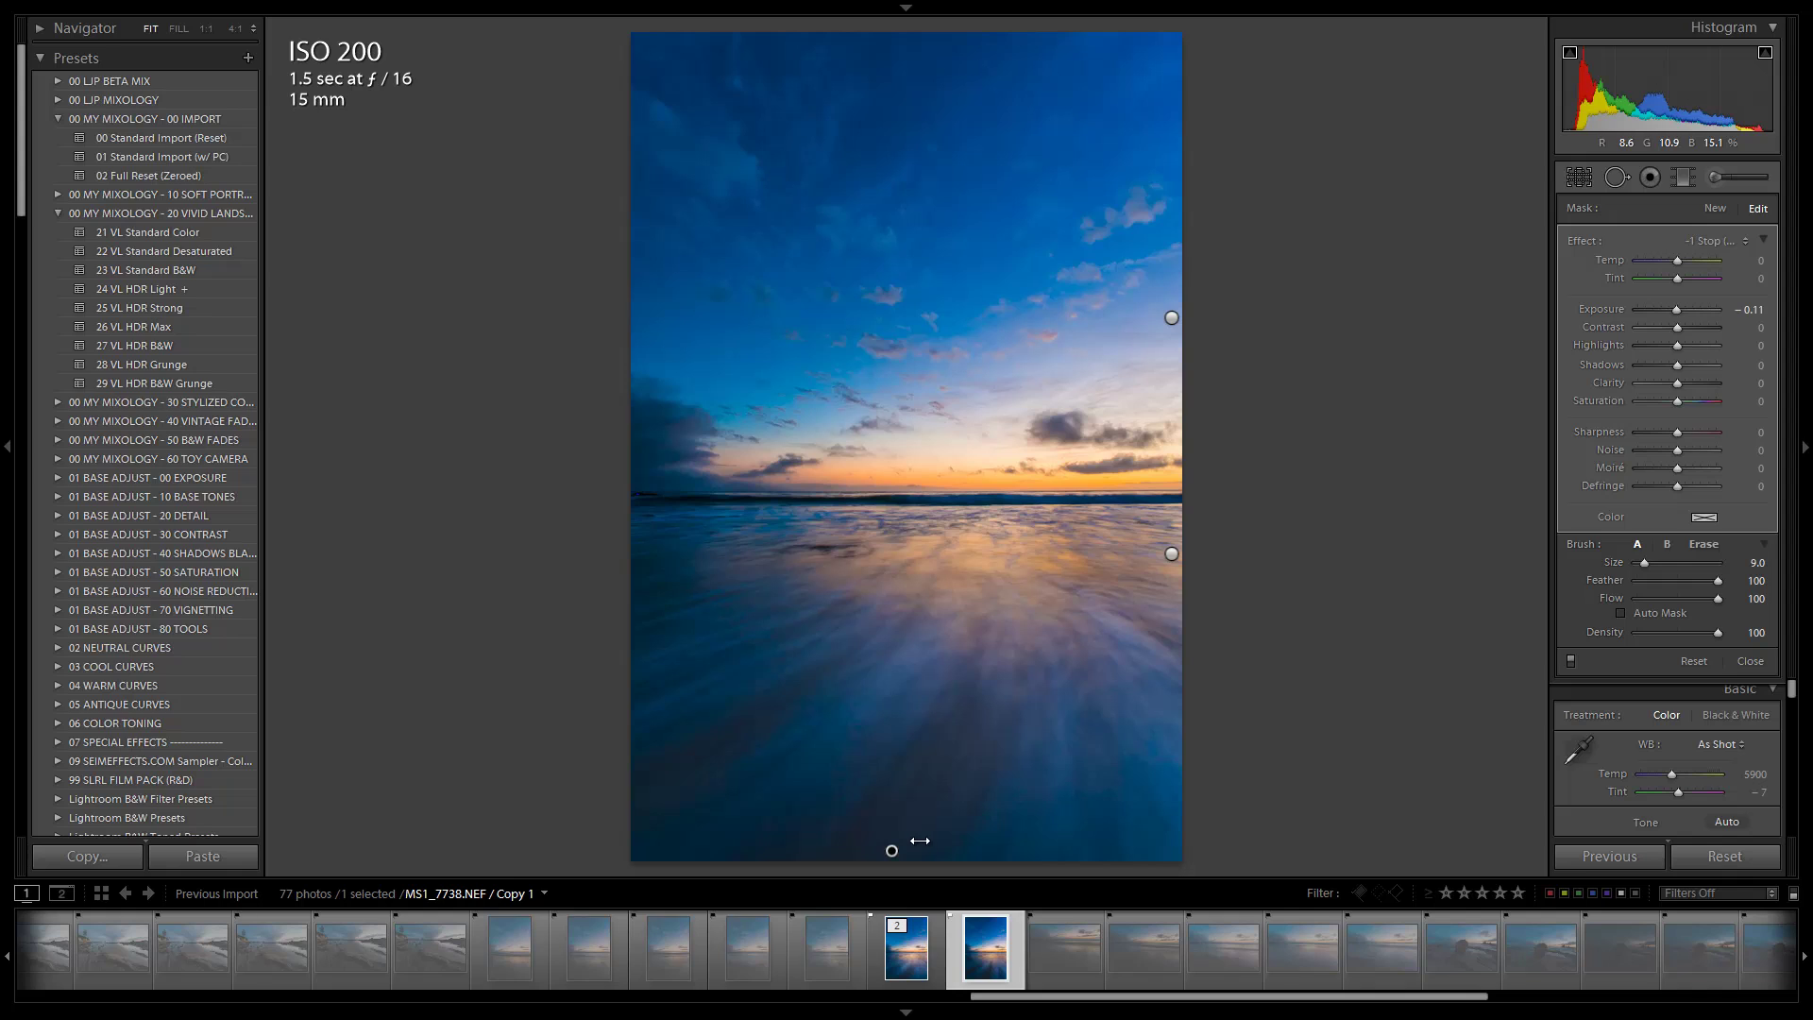
Toggle all brush adjustments off and on to compare the photo before and after the local edits.
{"action": "left_click", "coordinate": [1572, 663]}
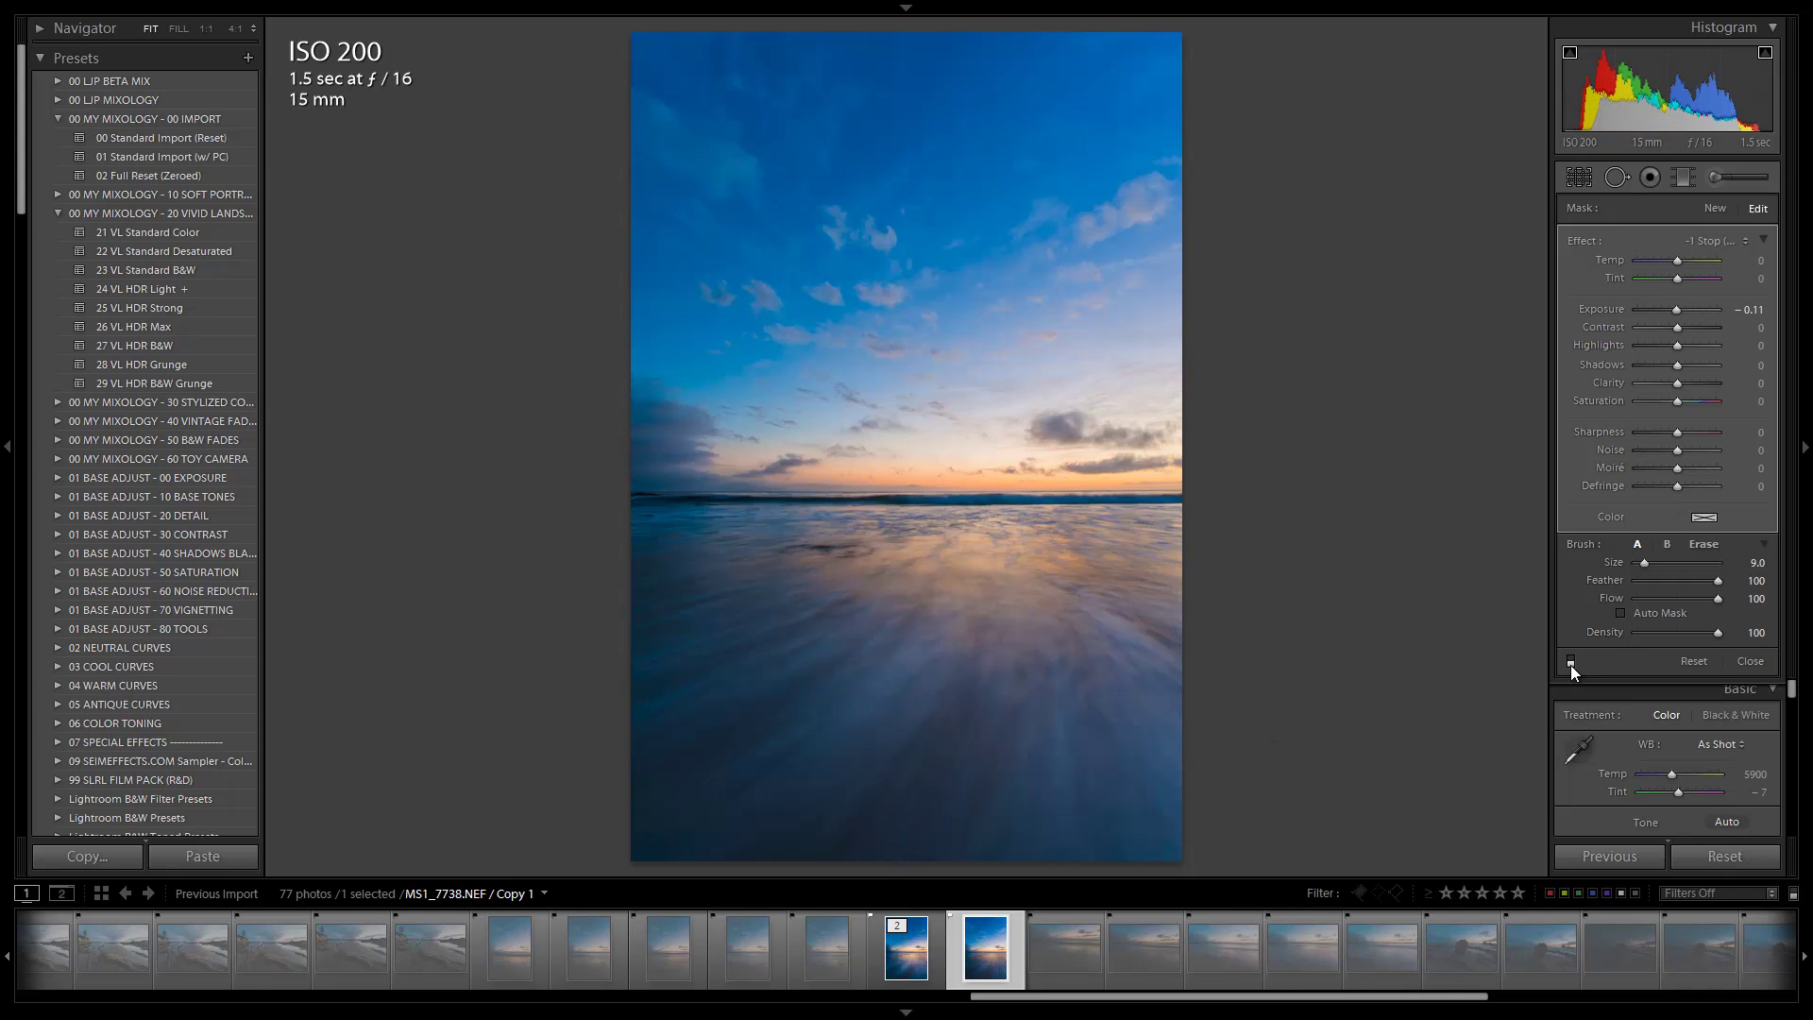
{"action": "left_click", "coordinate": [1571, 663]}
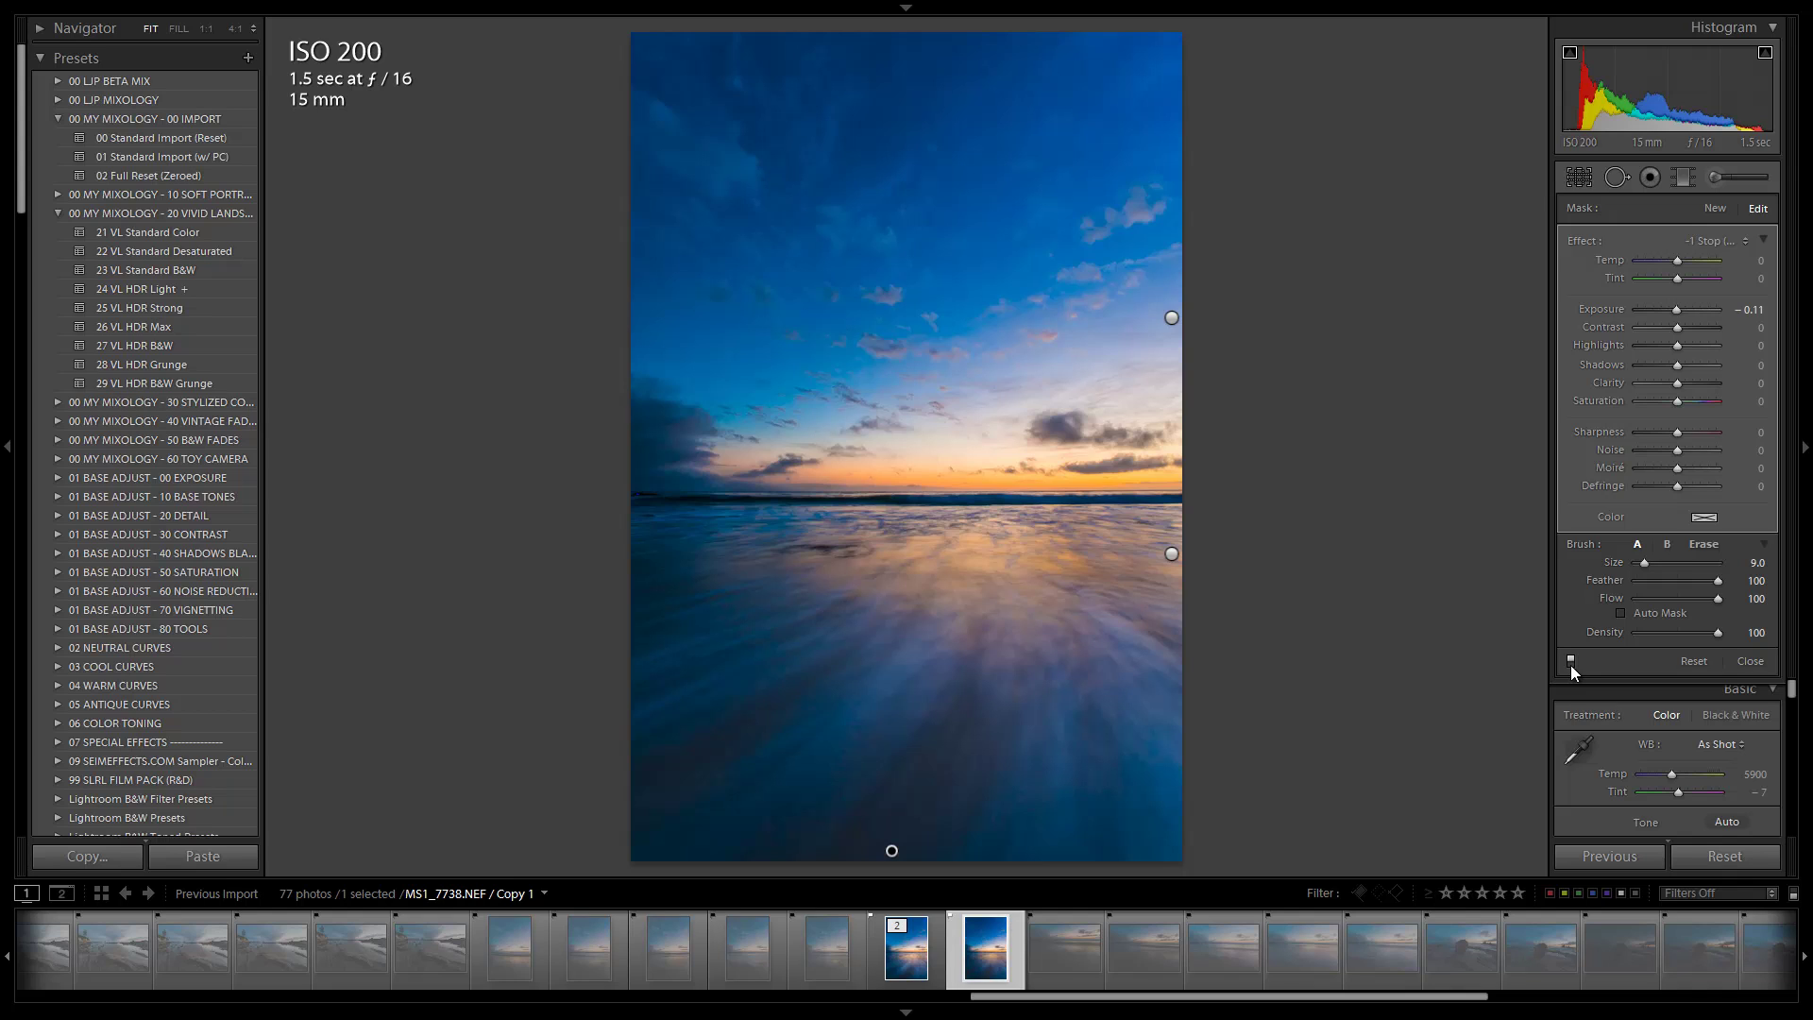
{"action": "left_click", "coordinate": [1572, 663]}
{"action": "left_click", "coordinate": [1572, 663]}
{"action": "left_click", "coordinate": [1572, 663]}
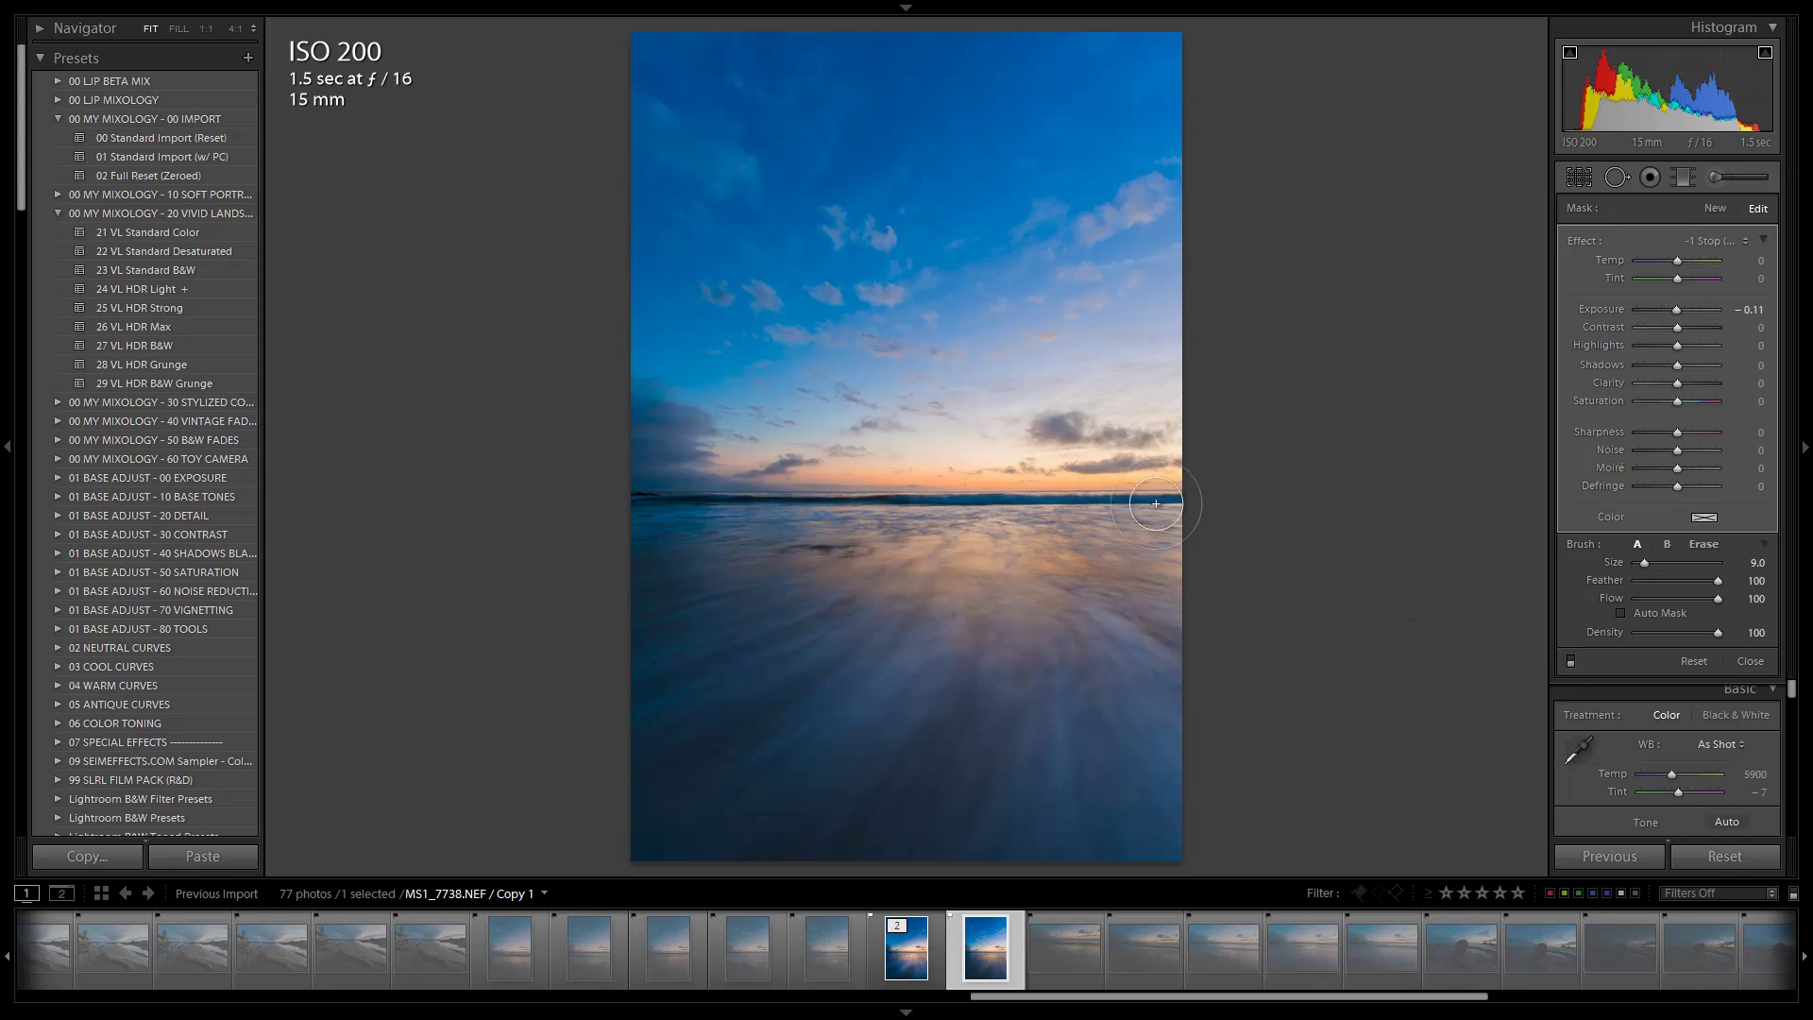
{"action": "left_click", "coordinate": [1573, 661]}
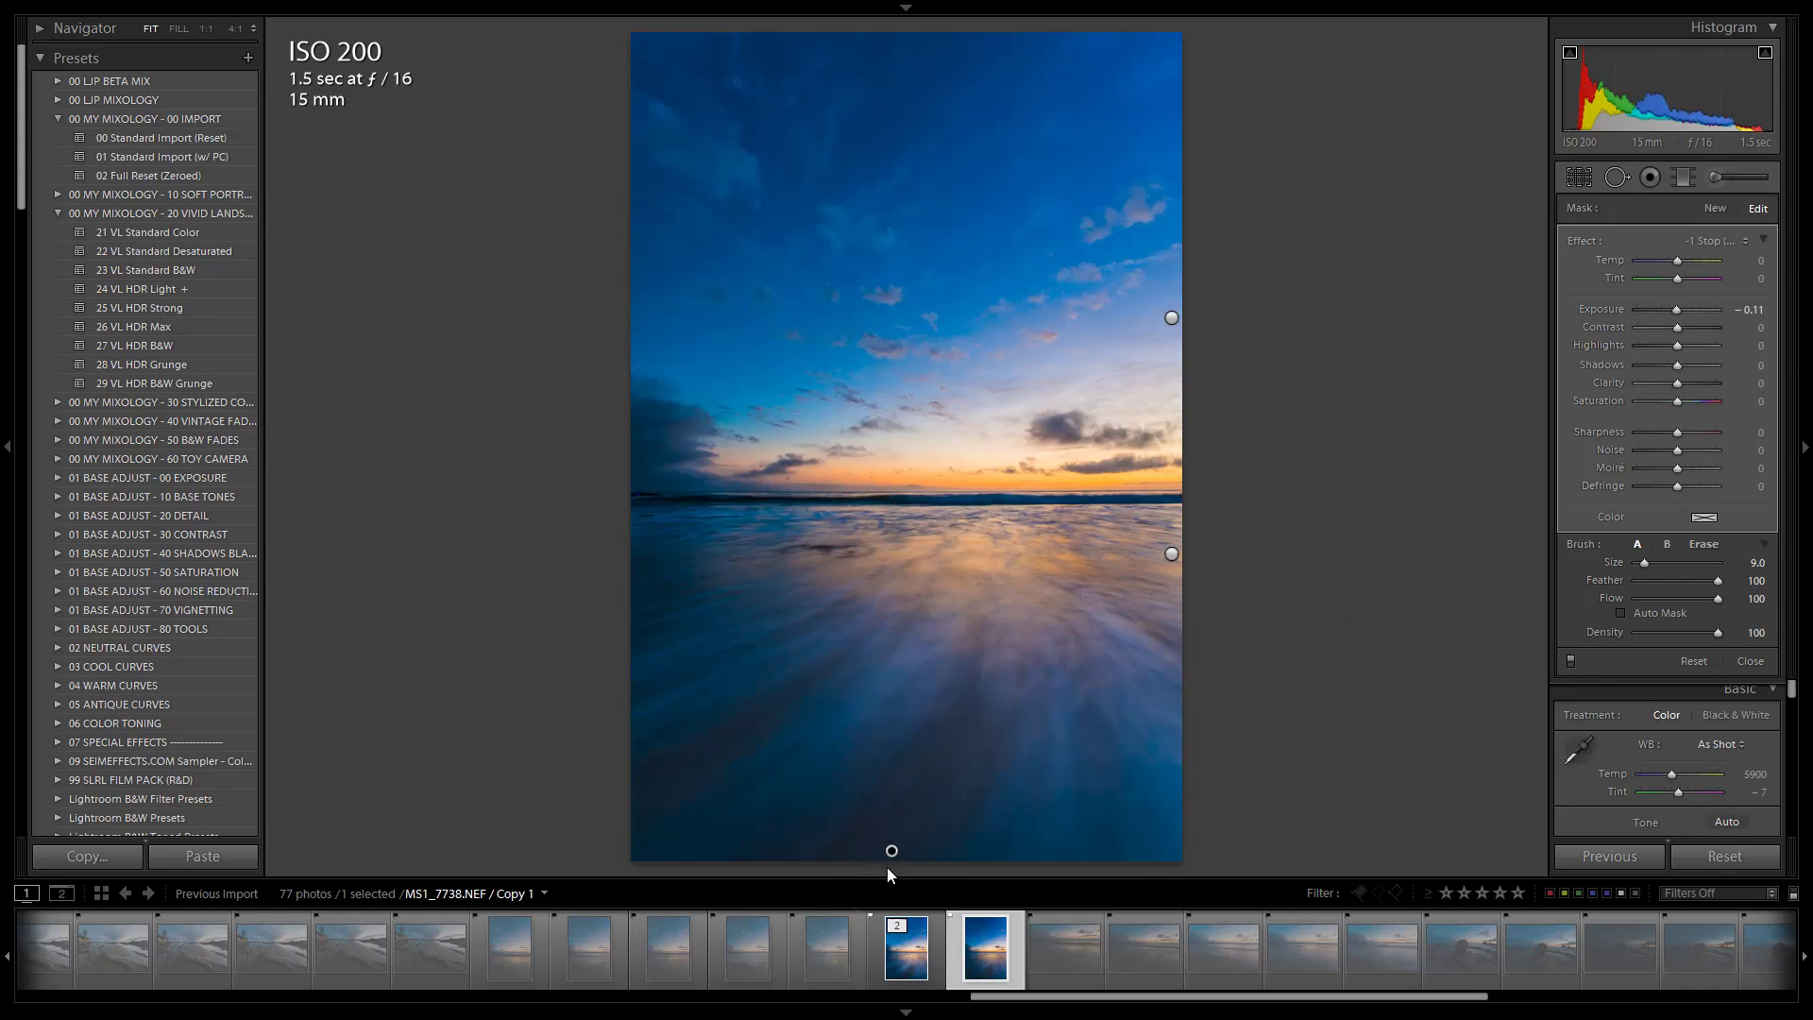
Select the water's Nature | Color brush adjustment and set its exposure to 0.40 and contrast to 28.
{"action": "left_click", "coordinate": [1171, 554]}
{"action": "mouse_move", "coordinate": [1169, 554]}
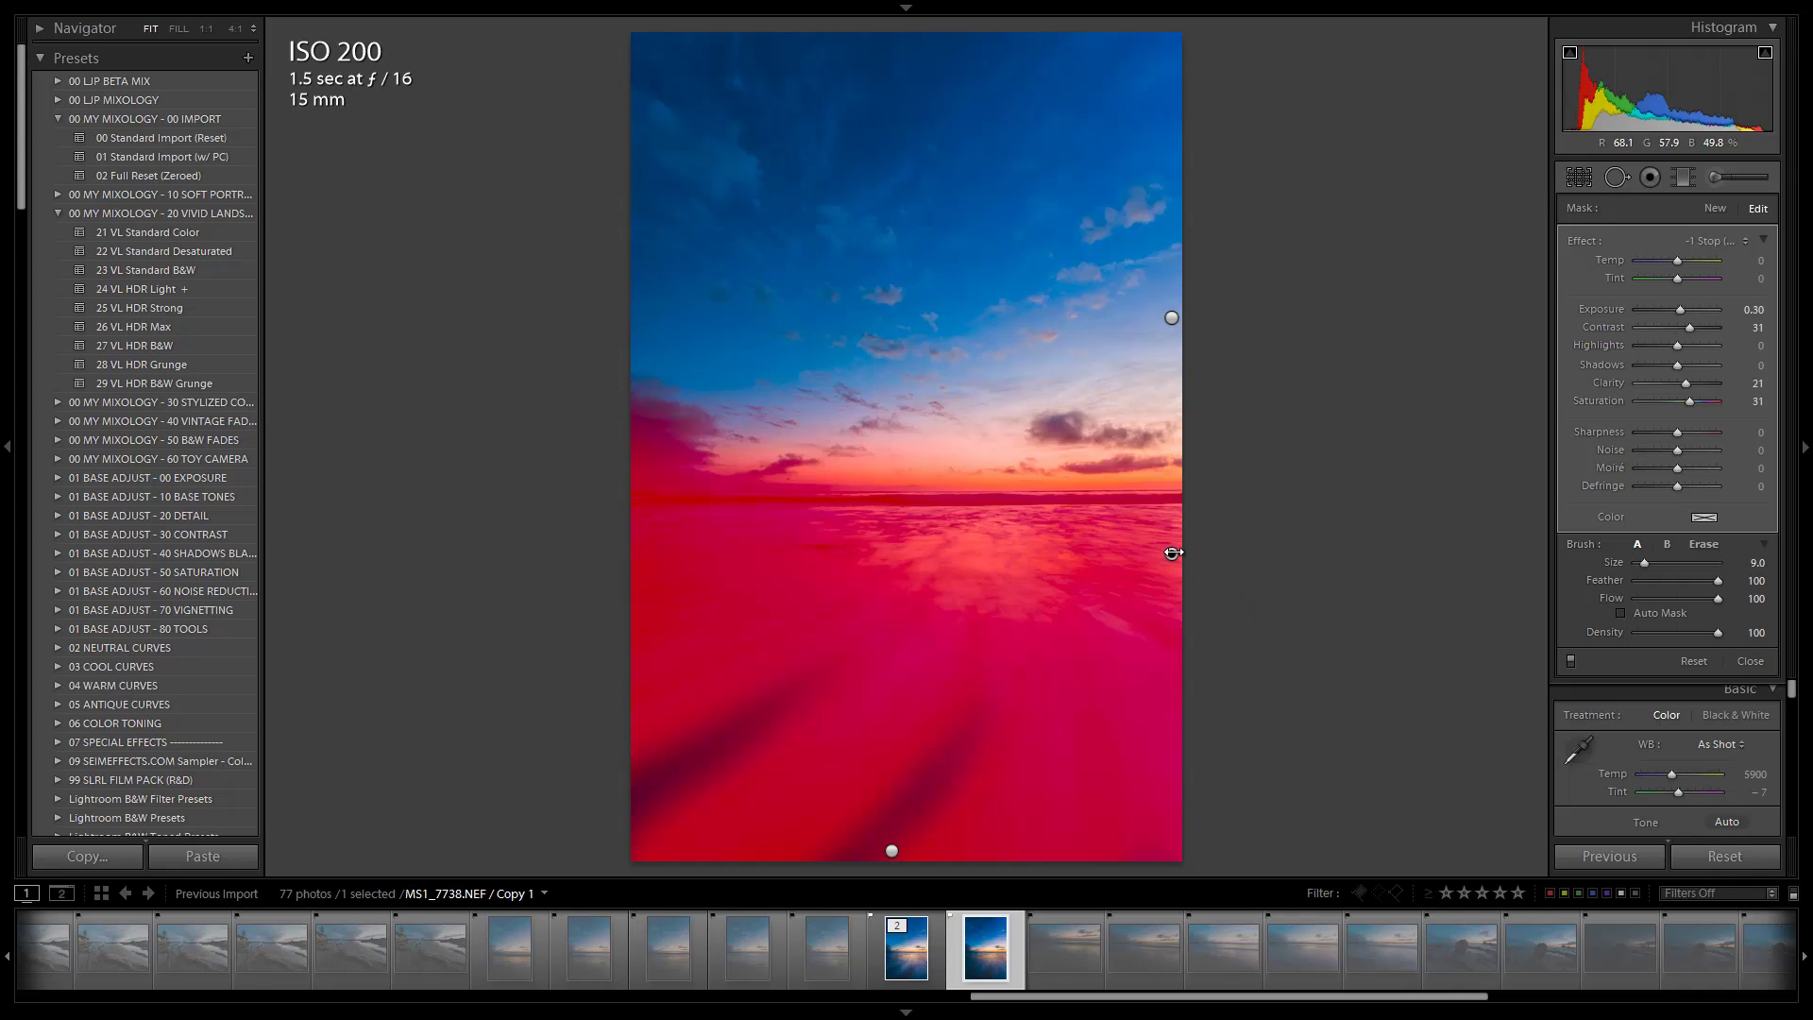
{"action": "mouse_move", "coordinate": [1172, 553]}
{"action": "left_mouse_down"}
{"action": "mouse_move", "coordinate": [1150, 558]}
{"action": "mouse_move", "coordinate": [1243, 518]}
{"action": "mouse_move", "coordinate": [995, 619]}
{"action": "mouse_move", "coordinate": [1264, 574]}
{"action": "mouse_move", "coordinate": [1230, 584]}
{"action": "left_mouse_up"}
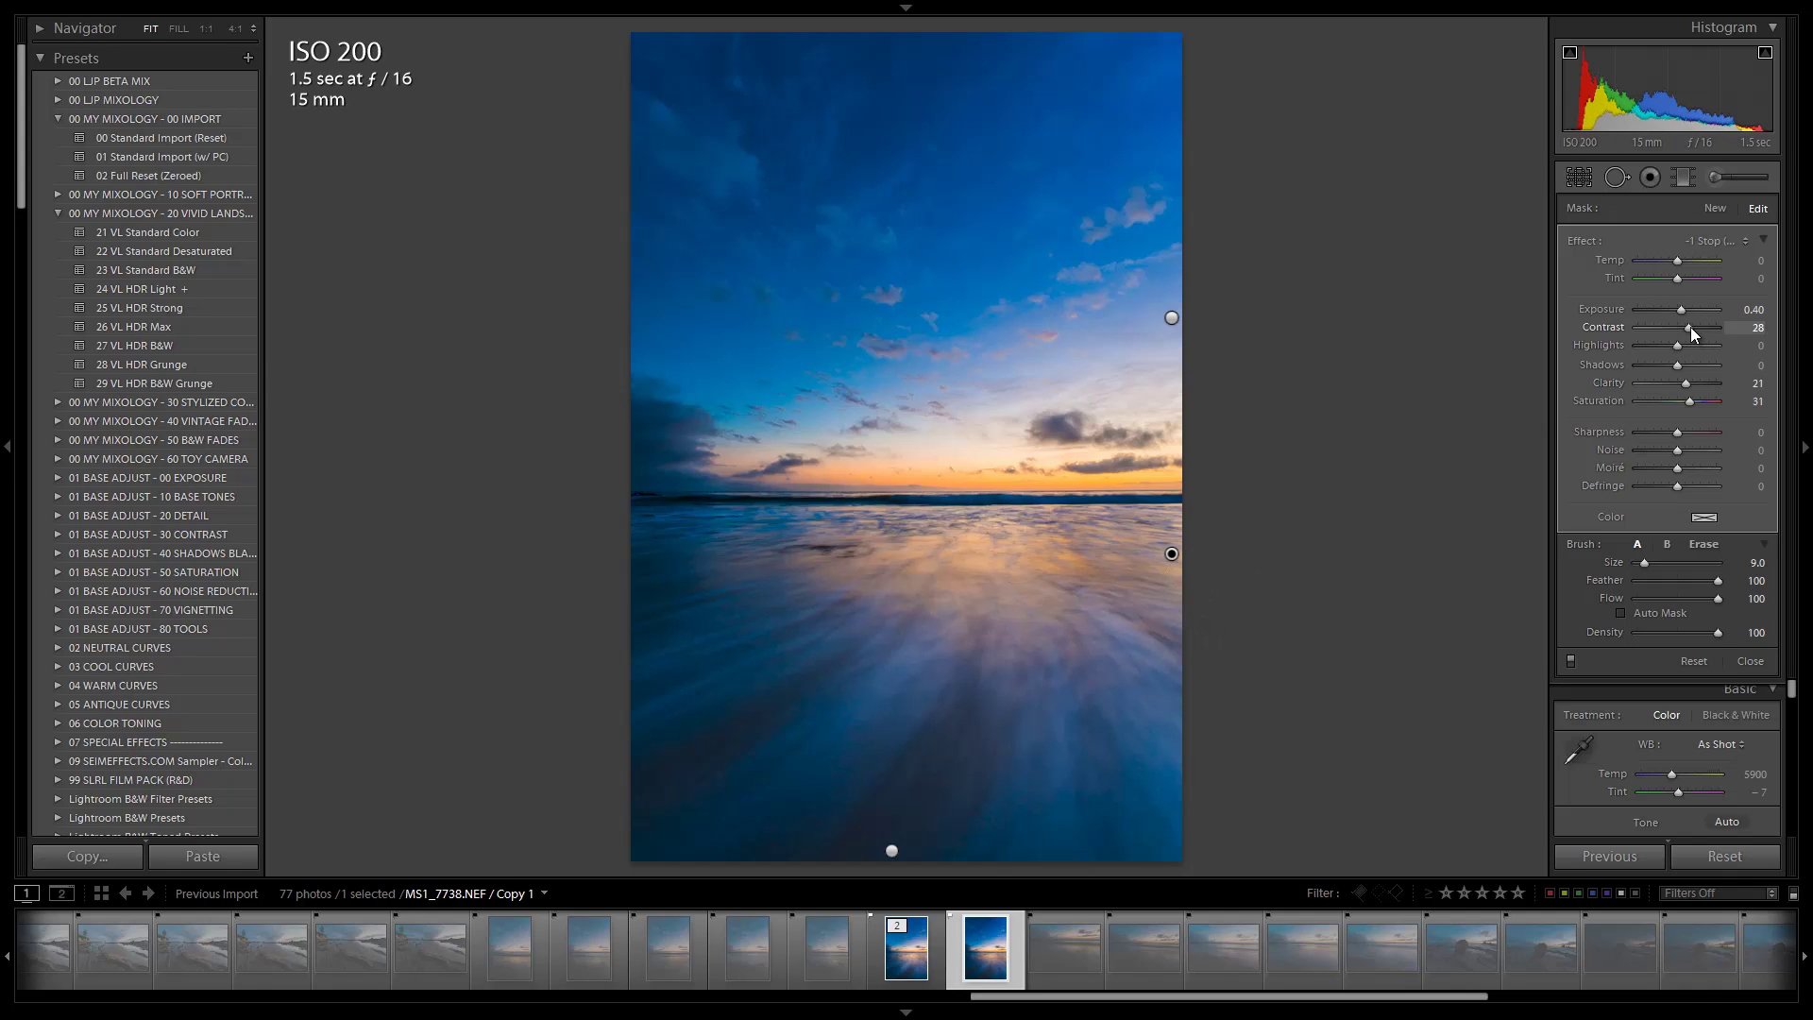
Reduce the water brush adjustment's contrast to 18, clarity to 8 and saturation to 20.
{"action": "left_click_drag", "start_coordinate": [1691, 328], "coordinate": [1689, 328]}
{"action": "mouse_move", "coordinate": [1689, 400]}
{"action": "left_mouse_down"}
{"action": "mouse_move", "coordinate": [1688, 383]}
{"action": "mouse_move", "coordinate": [1683, 400]}
{"action": "left_mouse_up"}
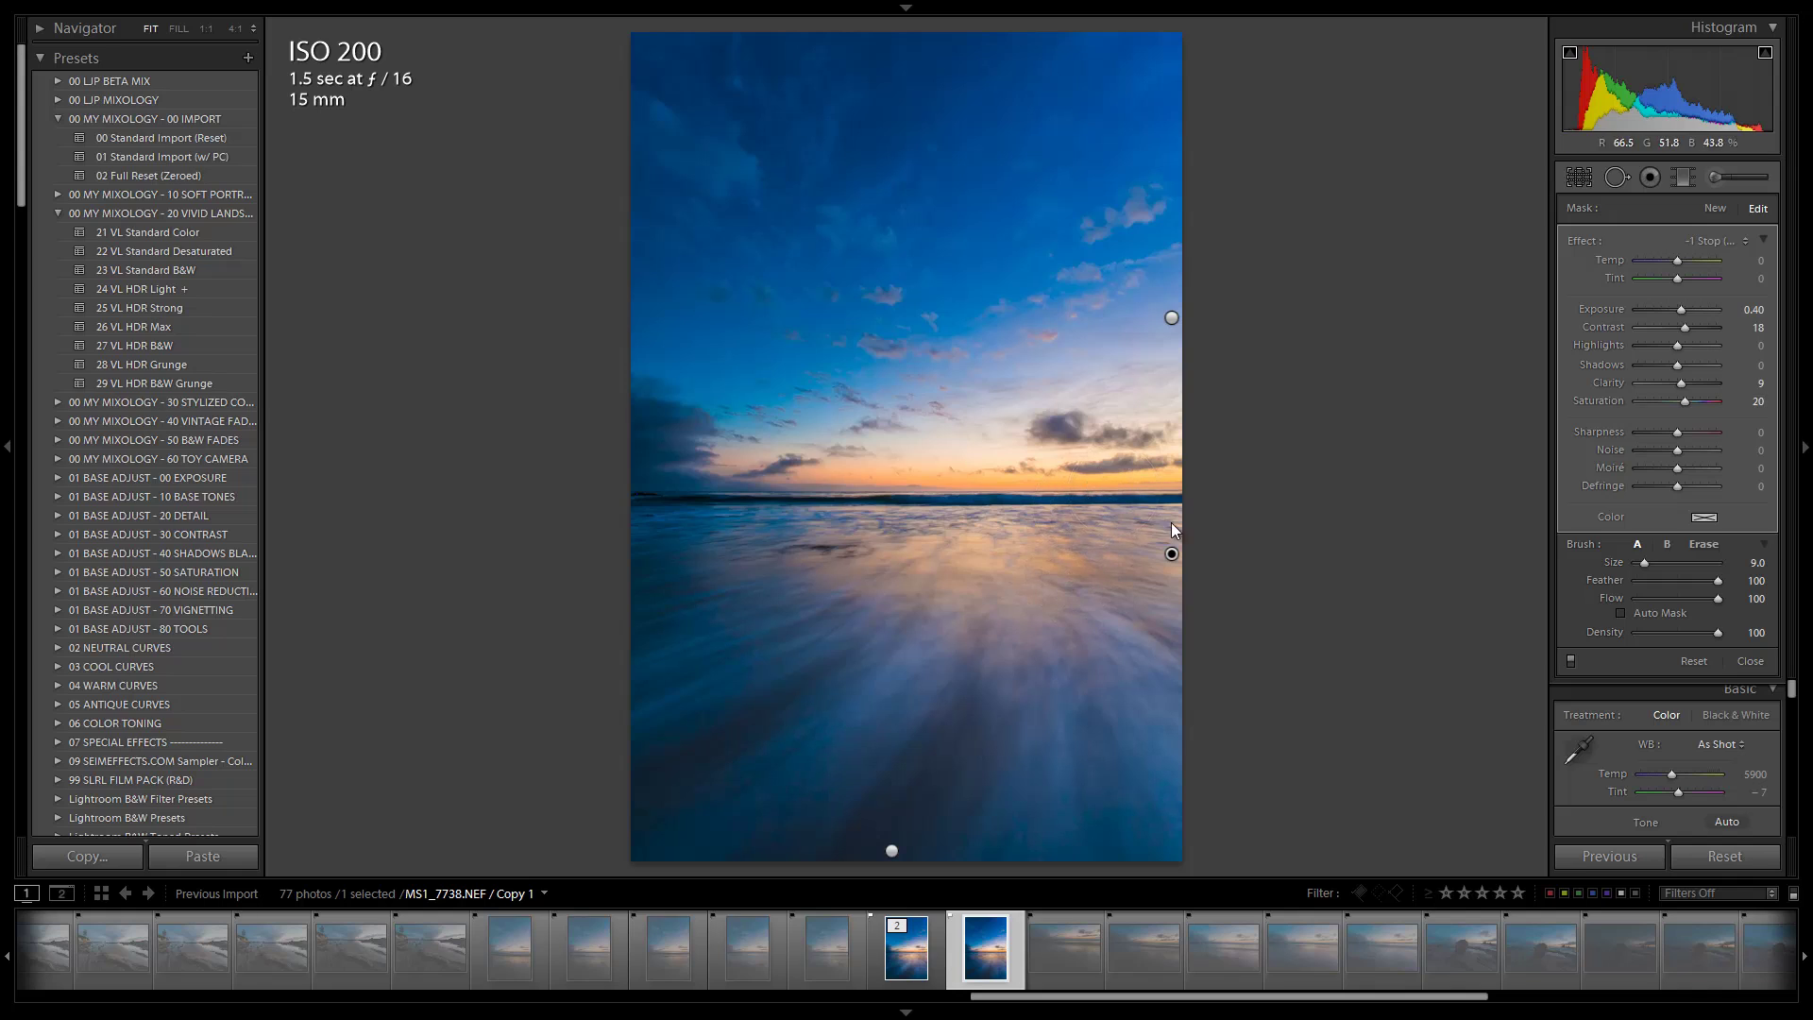
{"action": "left_click_drag", "start_coordinate": [1685, 400], "coordinate": [1682, 380]}
Select the sky's brush adjustment and scale its overall strength down and up, settling on exposure -0.19, contrast 39, highlights 34, clarity 34 and saturation 19.
{"action": "mouse_move", "coordinate": [1171, 319]}
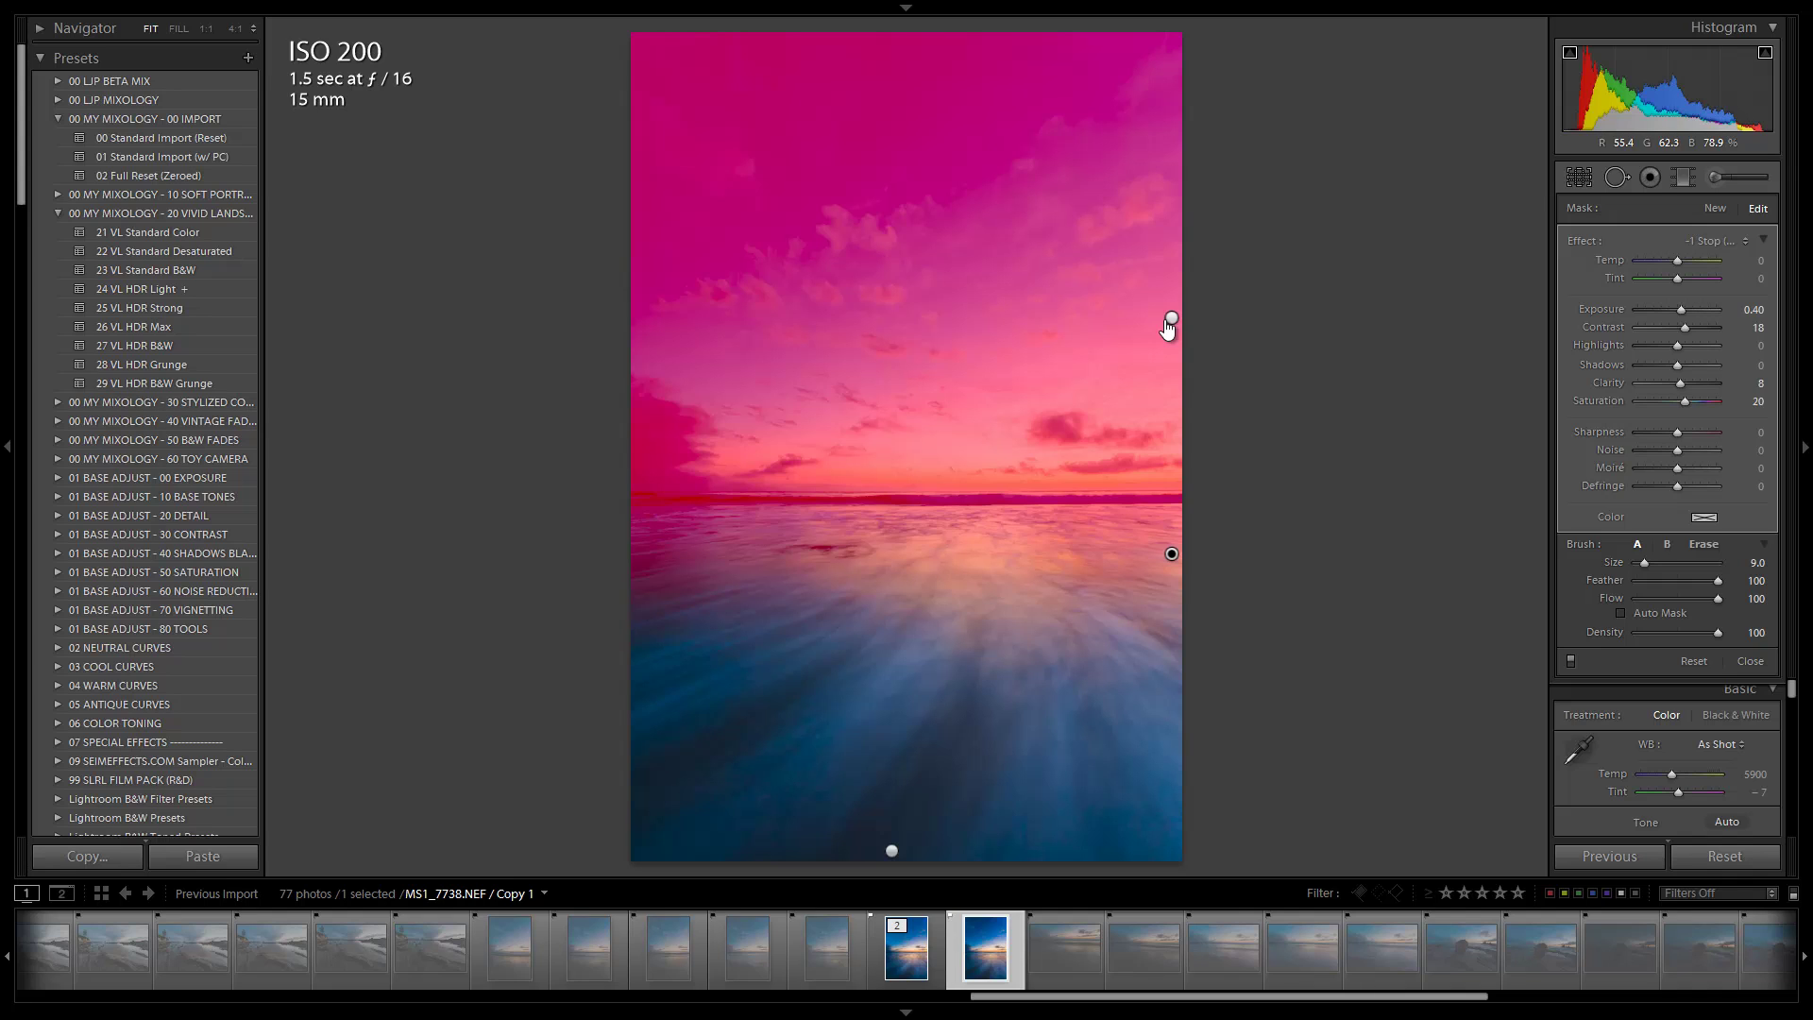
{"action": "left_click", "coordinate": [1171, 319]}
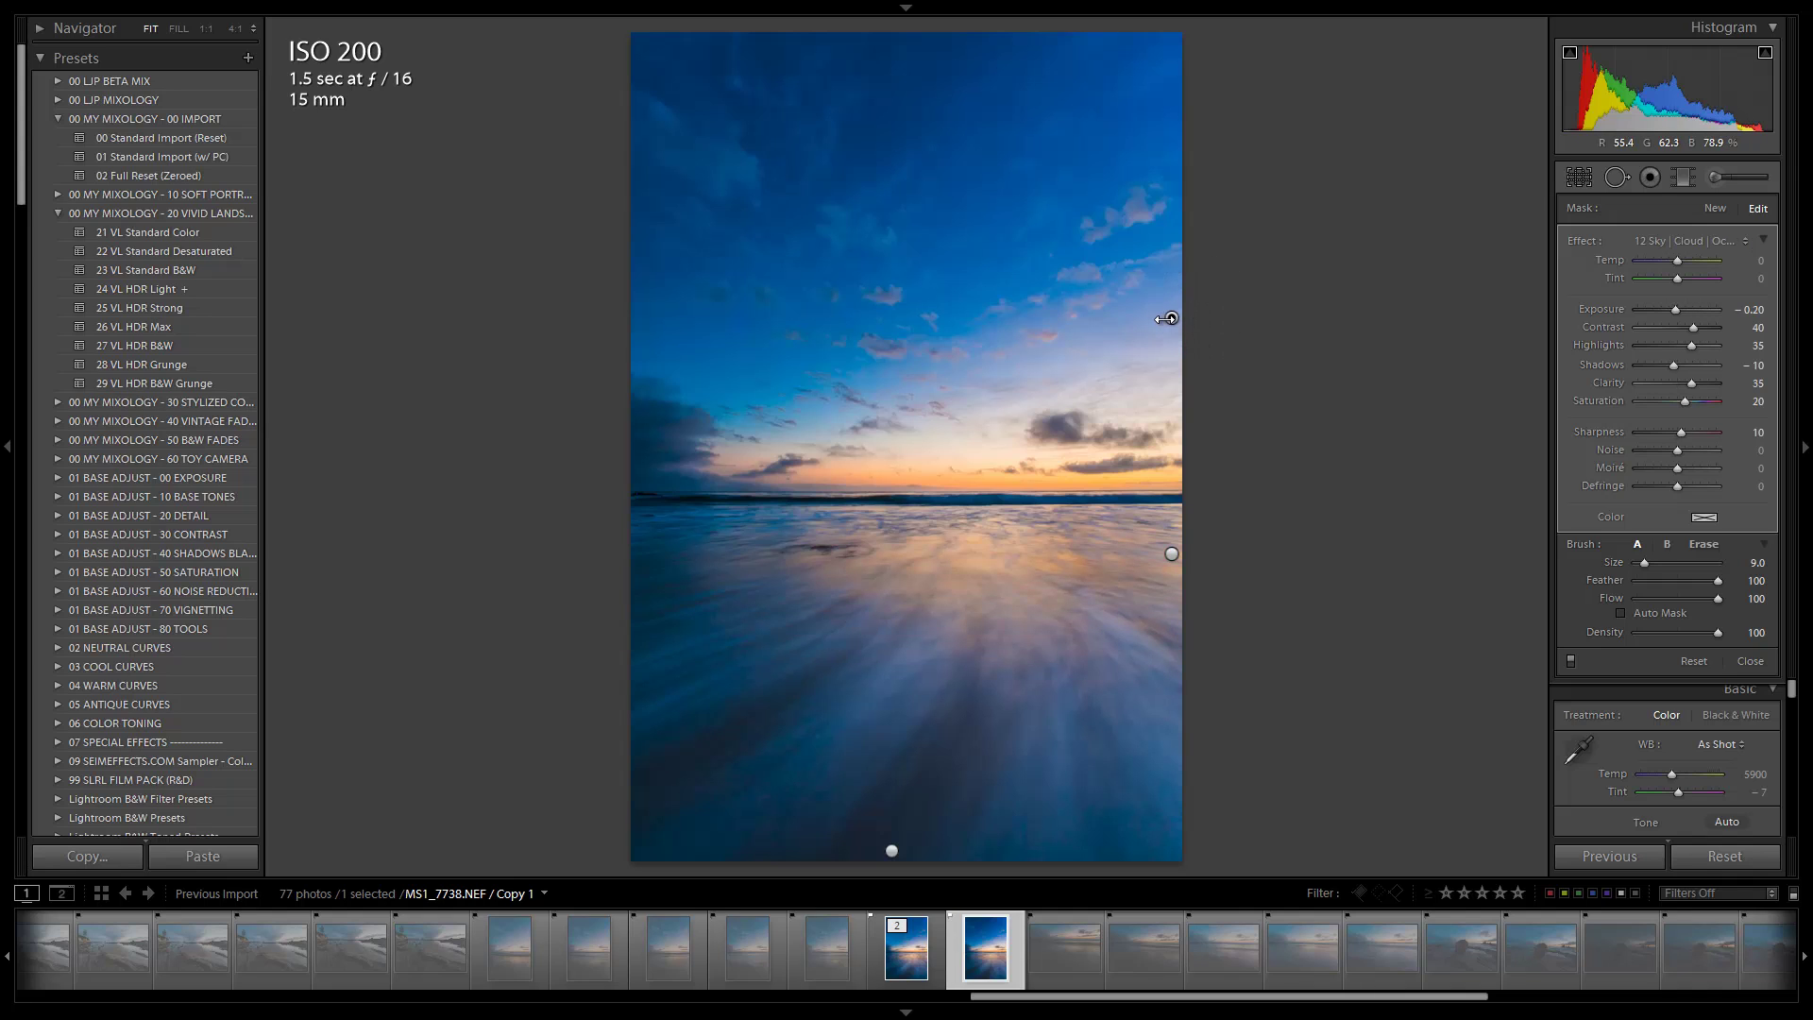
{"action": "mouse_move", "coordinate": [1168, 318]}
{"action": "left_mouse_down"}
{"action": "mouse_move", "coordinate": [1105, 330]}
{"action": "mouse_move", "coordinate": [1122, 330]}
{"action": "left_mouse_up"}
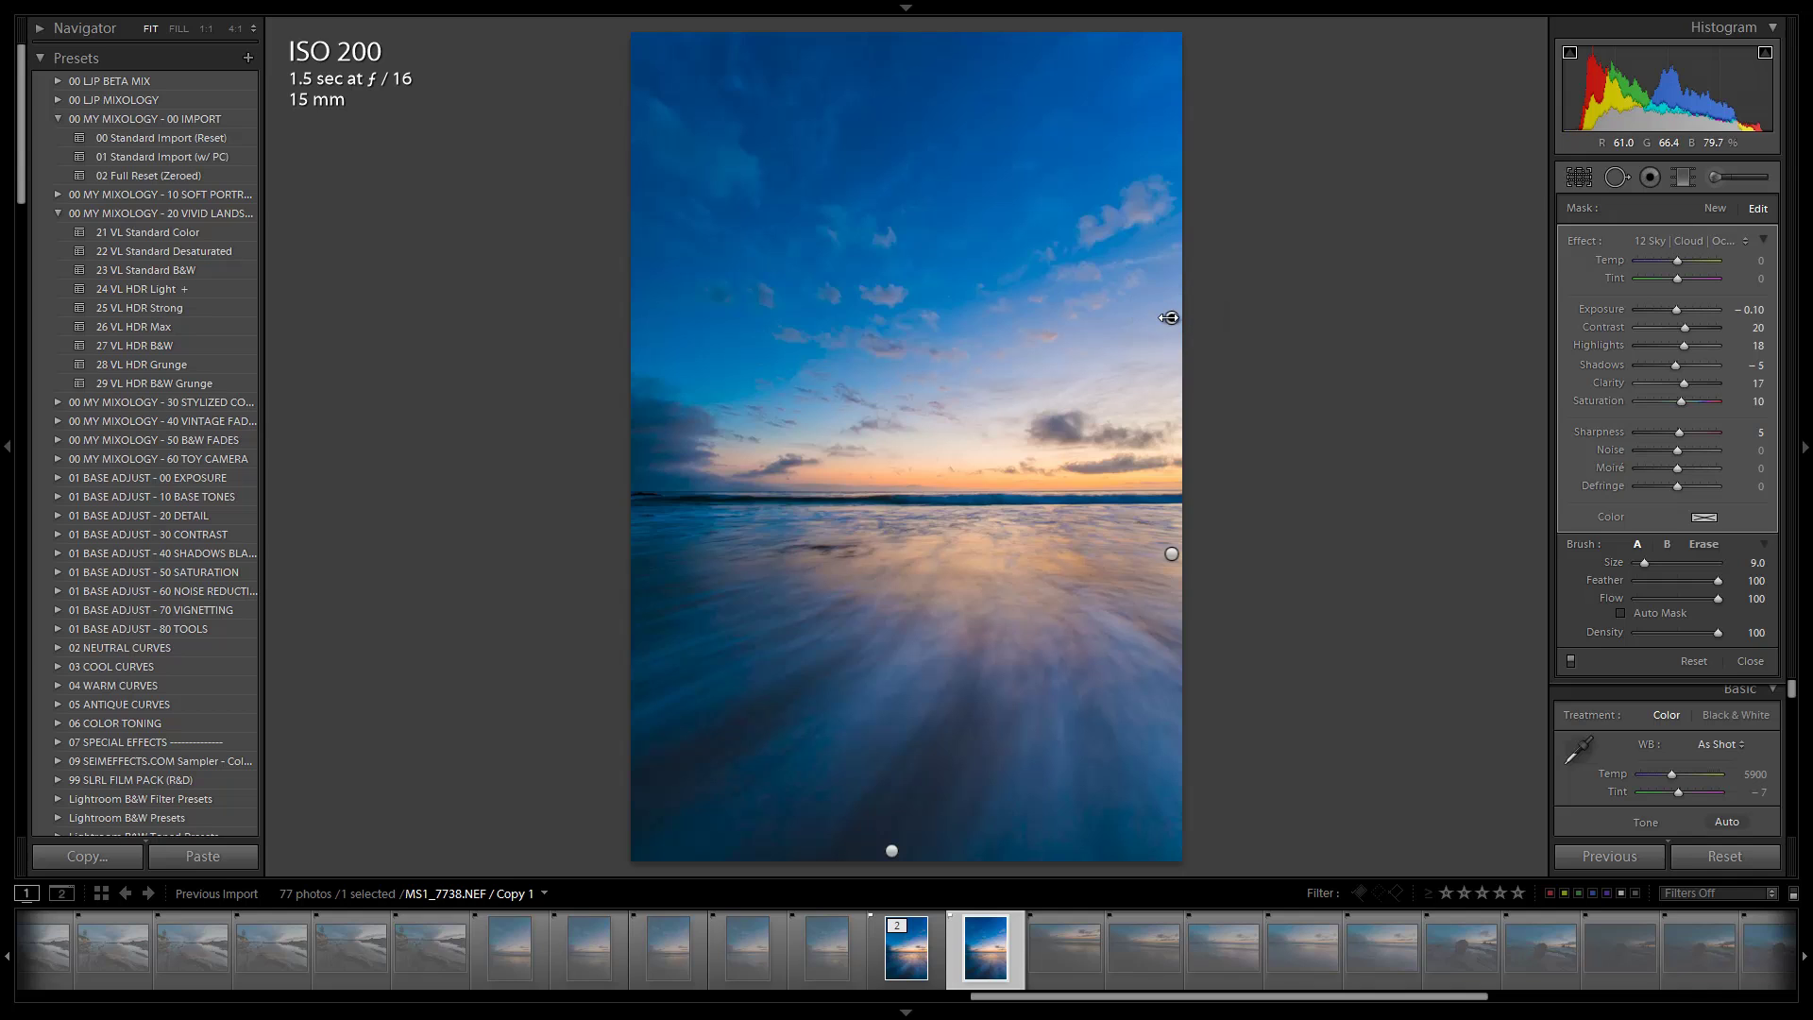
{"action": "left_click_drag", "start_coordinate": [1167, 318], "coordinate": [776, 310]}
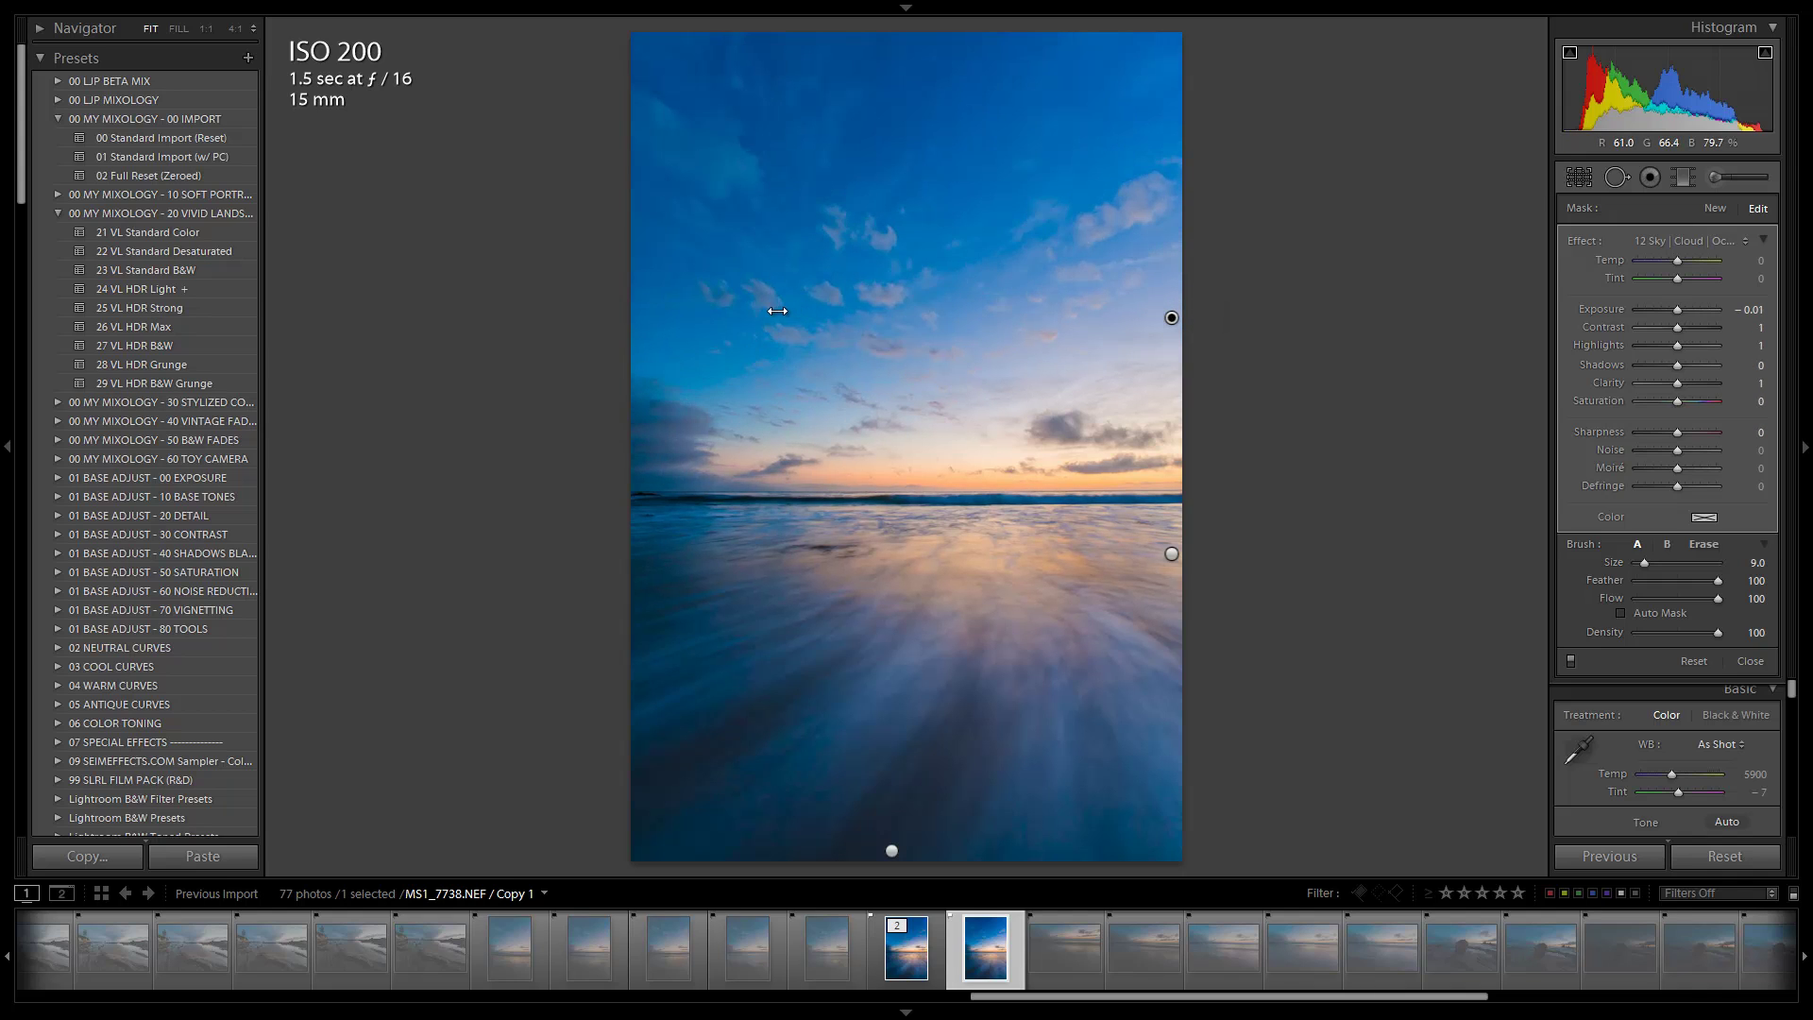
{"action": "left_click_drag", "start_coordinate": [1807, 388], "coordinate": [1807, 388]}
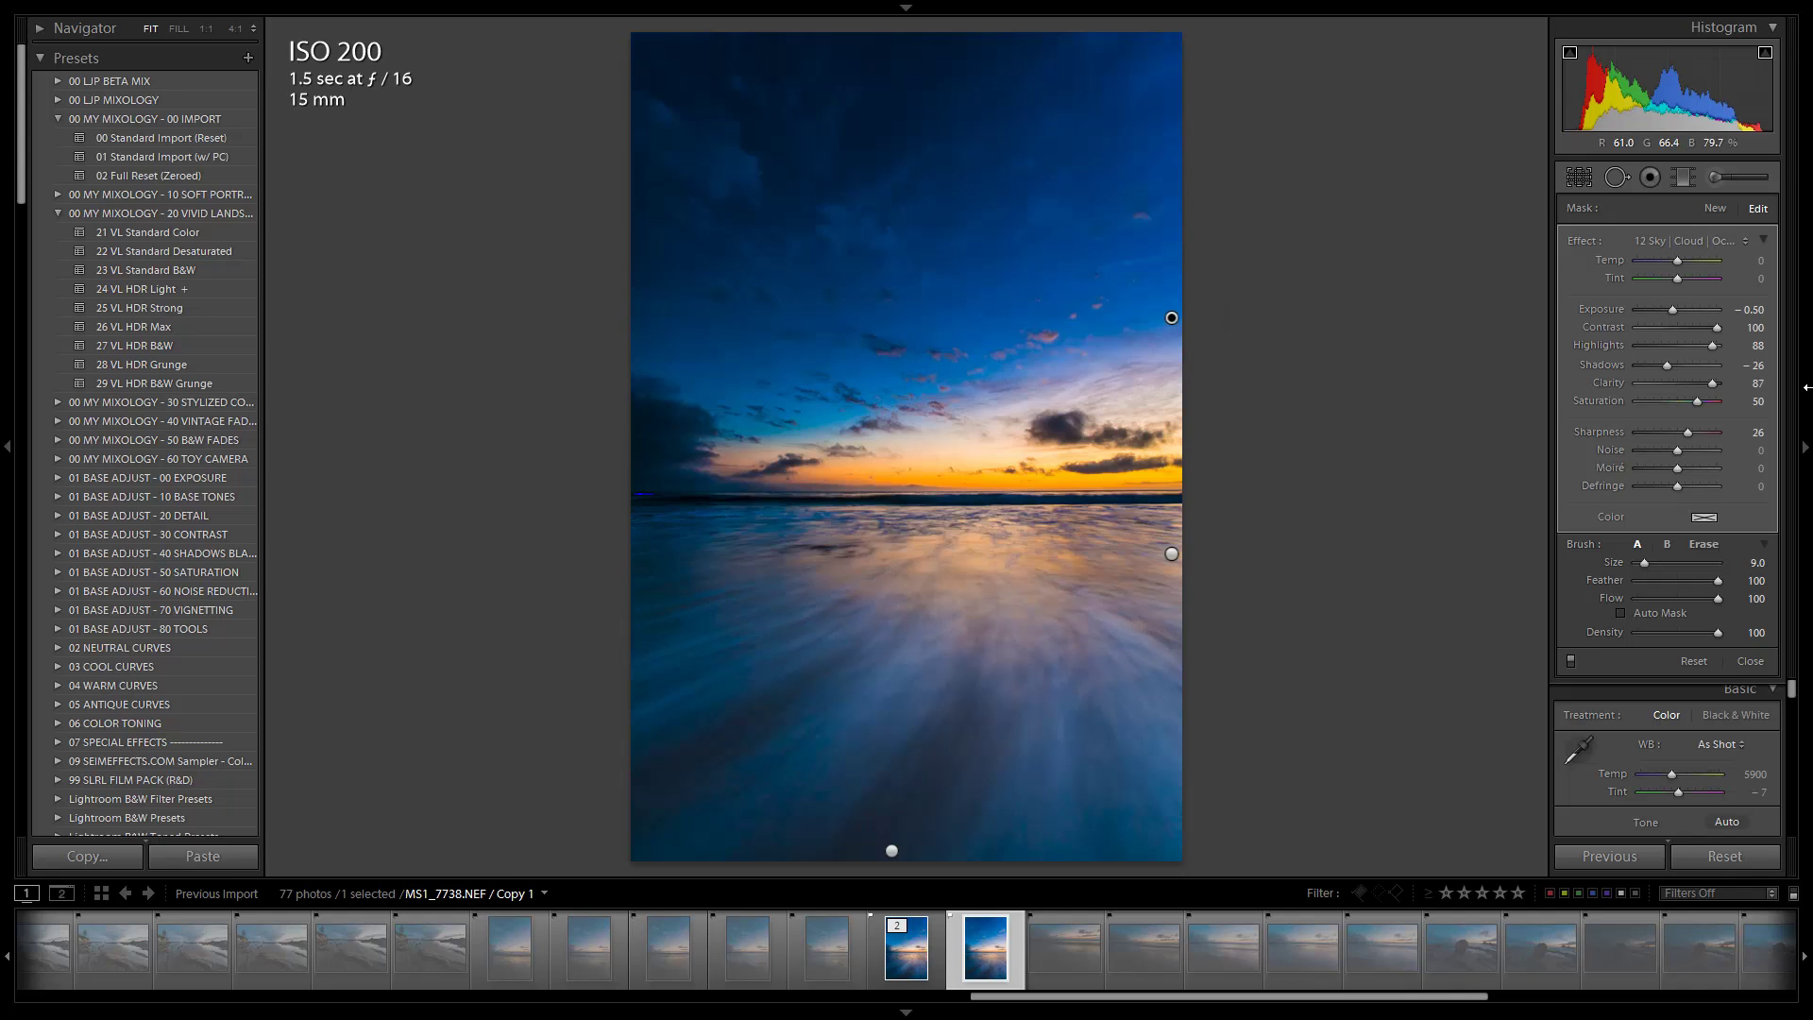
{"action": "mouse_move", "coordinate": [1457, 396]}
{"action": "left_mouse_down"}
{"action": "mouse_move", "coordinate": [1131, 346]}
{"action": "mouse_move", "coordinate": [1218, 307]}
{"action": "left_mouse_up"}
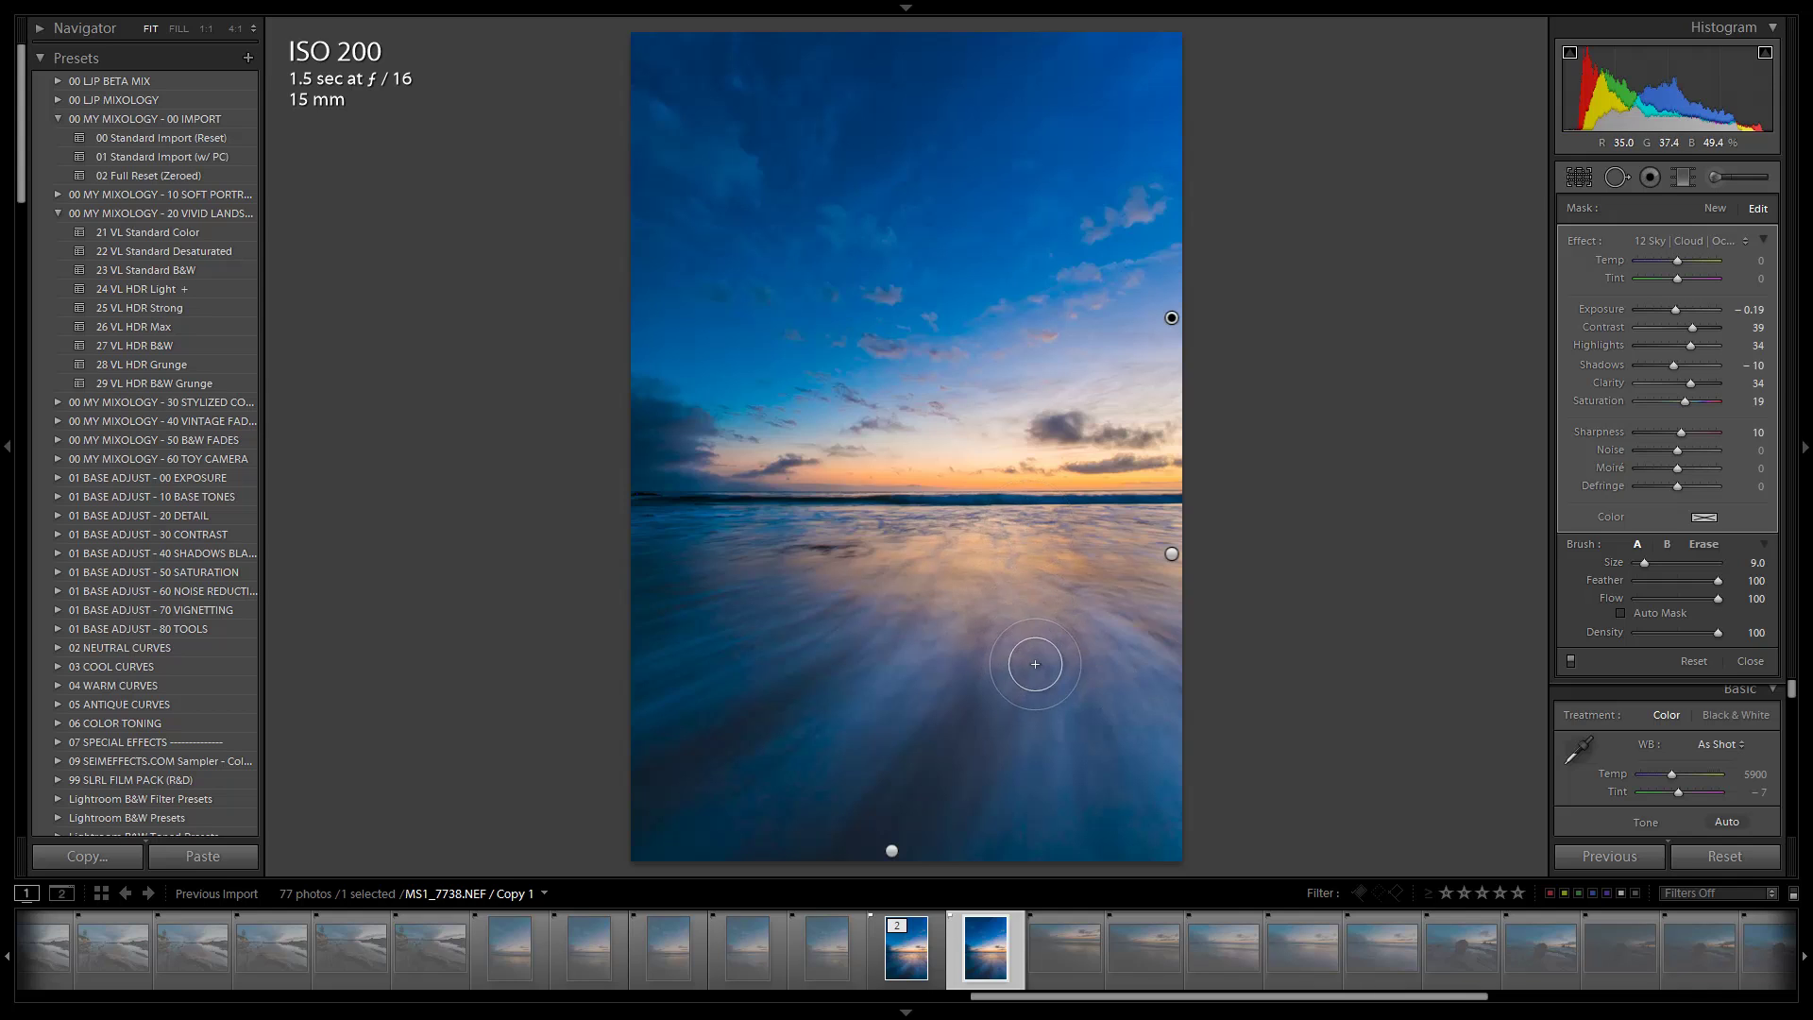
Resize the sky adjustment's brush over the sunset clouds and horizon, settling on a size of 15.
{"action": "scroll", "coordinate": [1174, 547], "scroll_direction": "up", "scroll_amount": 5}
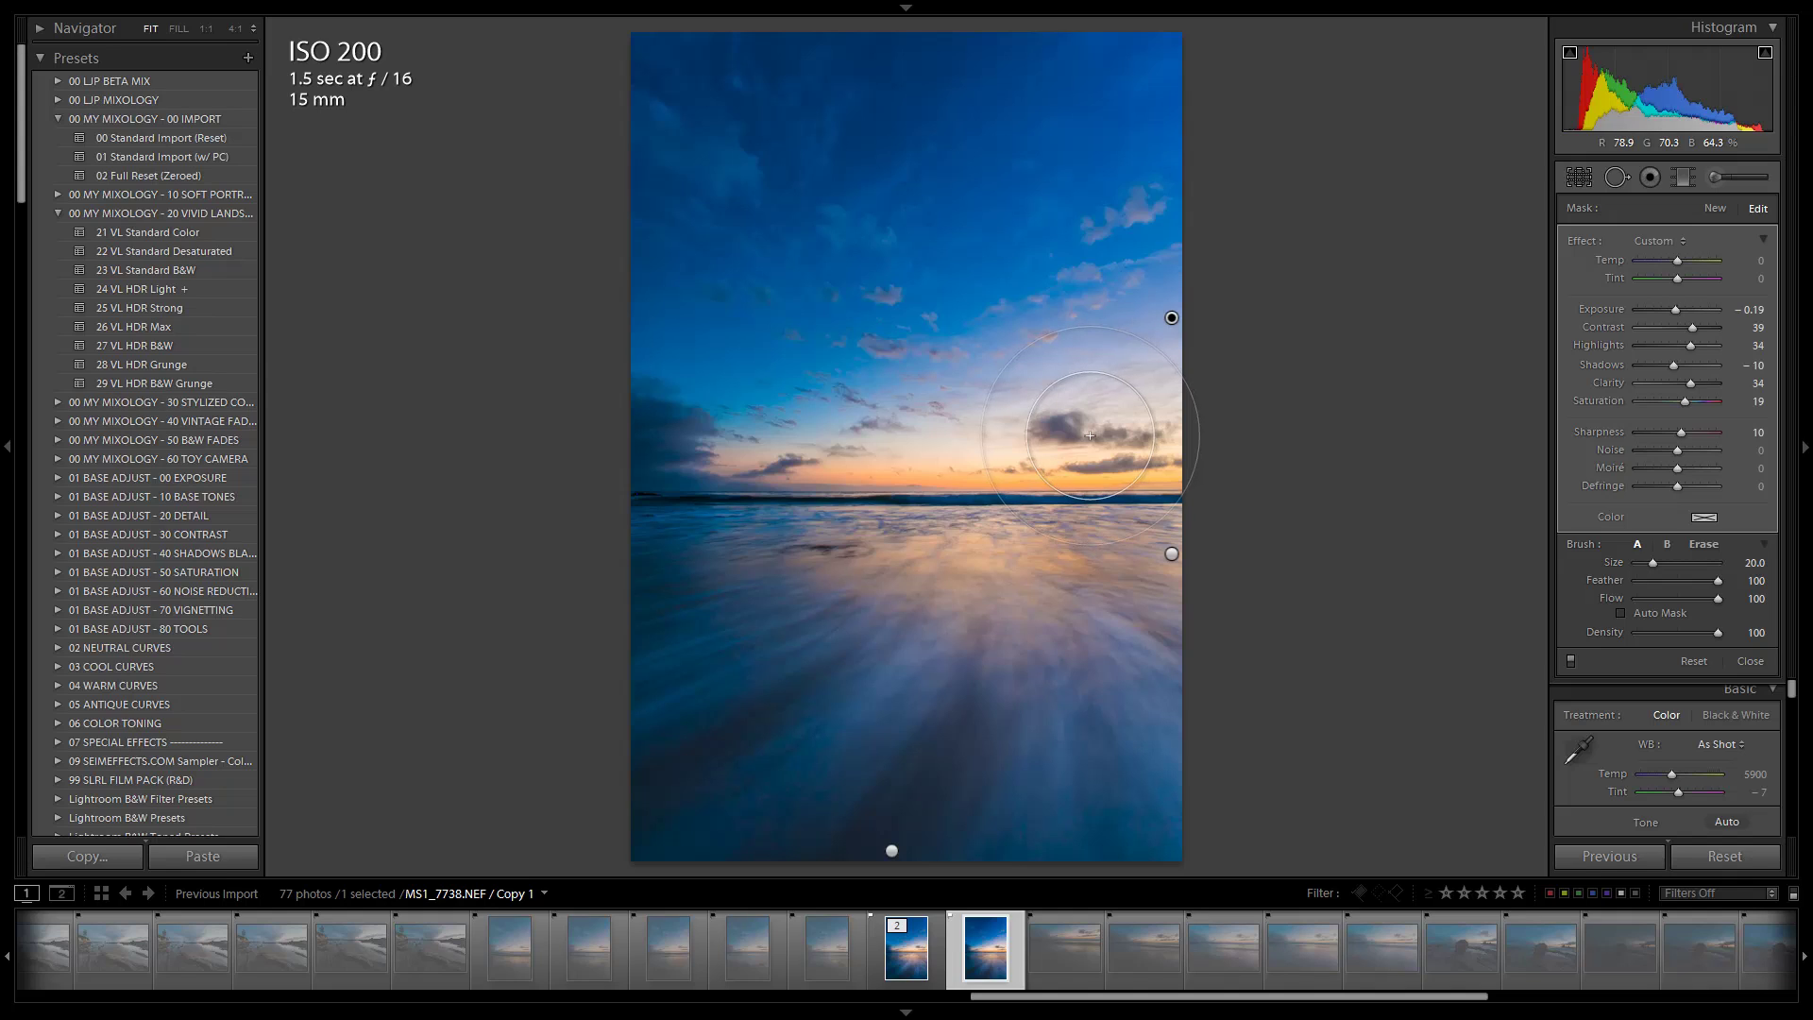
{"action": "scroll", "coordinate": [1090, 436], "scroll_direction": "down", "scroll_amount": 6}
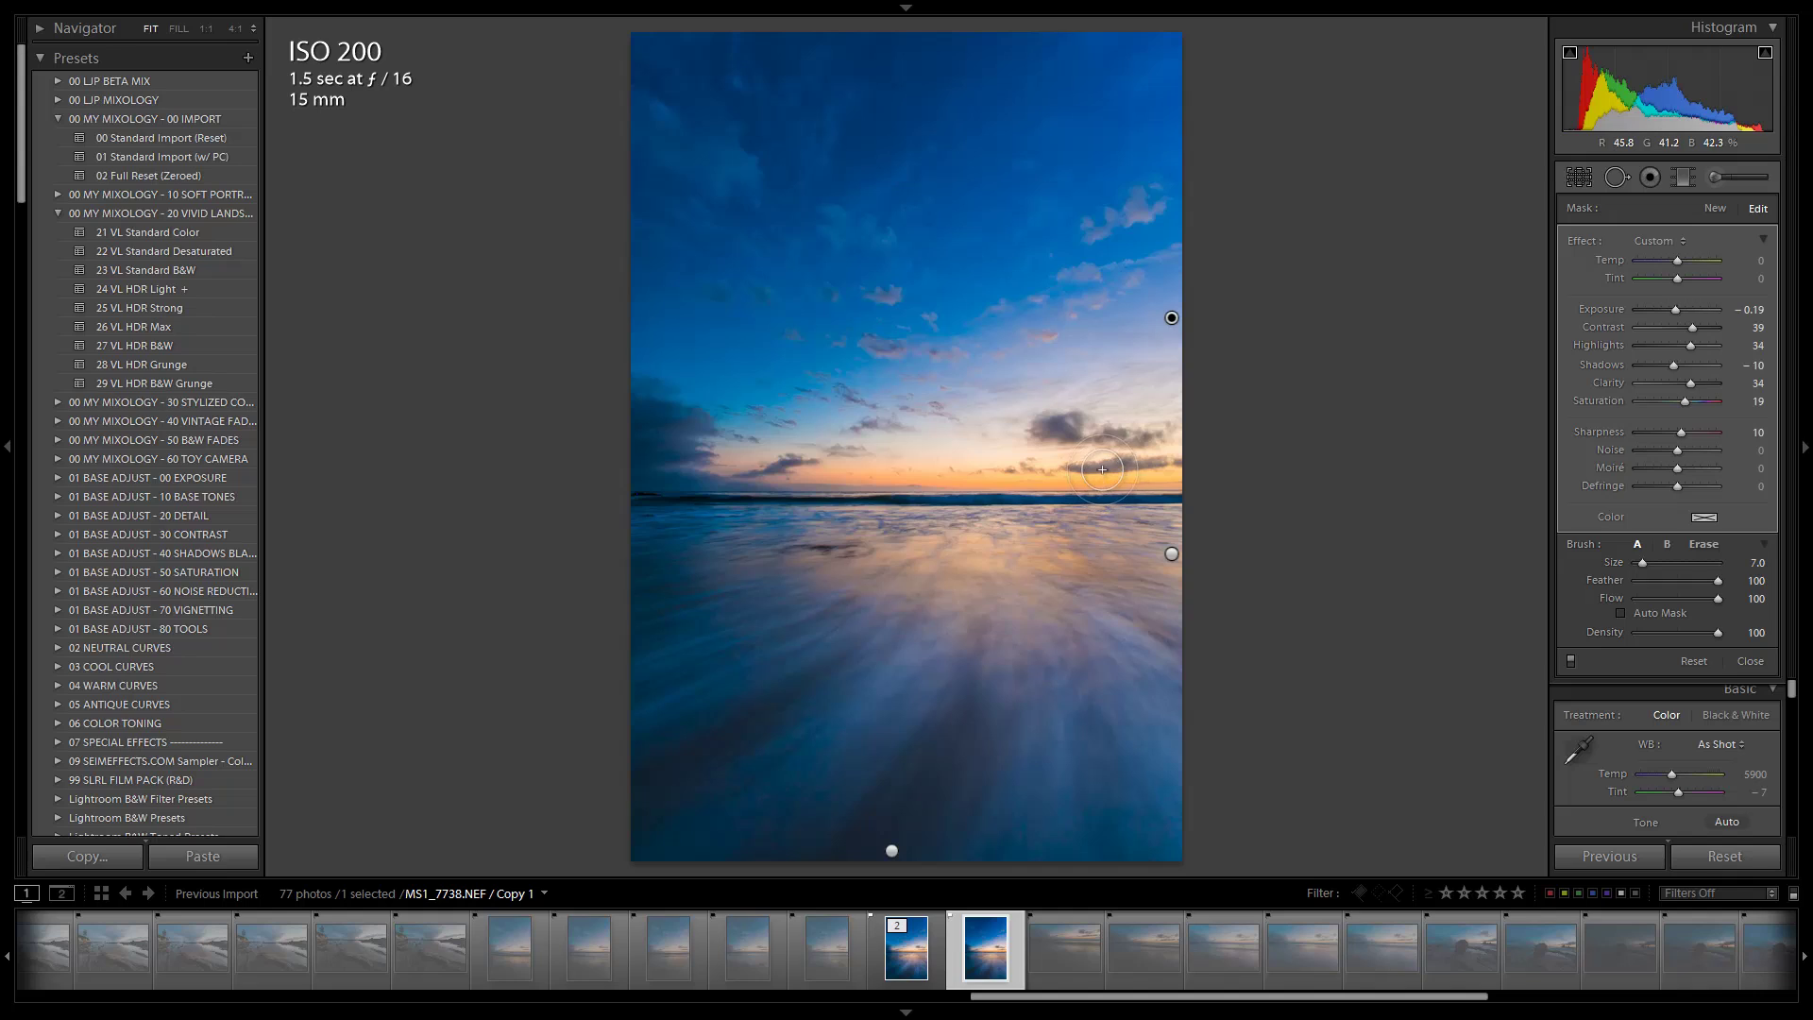
{"action": "scroll", "coordinate": [1102, 470], "scroll_direction": "down", "scroll_amount": 1}
{"action": "scroll", "coordinate": [1102, 469], "scroll_direction": "up", "scroll_amount": 3}
{"action": "scroll", "coordinate": [1167, 463], "scroll_direction": "up", "scroll_amount": 5}
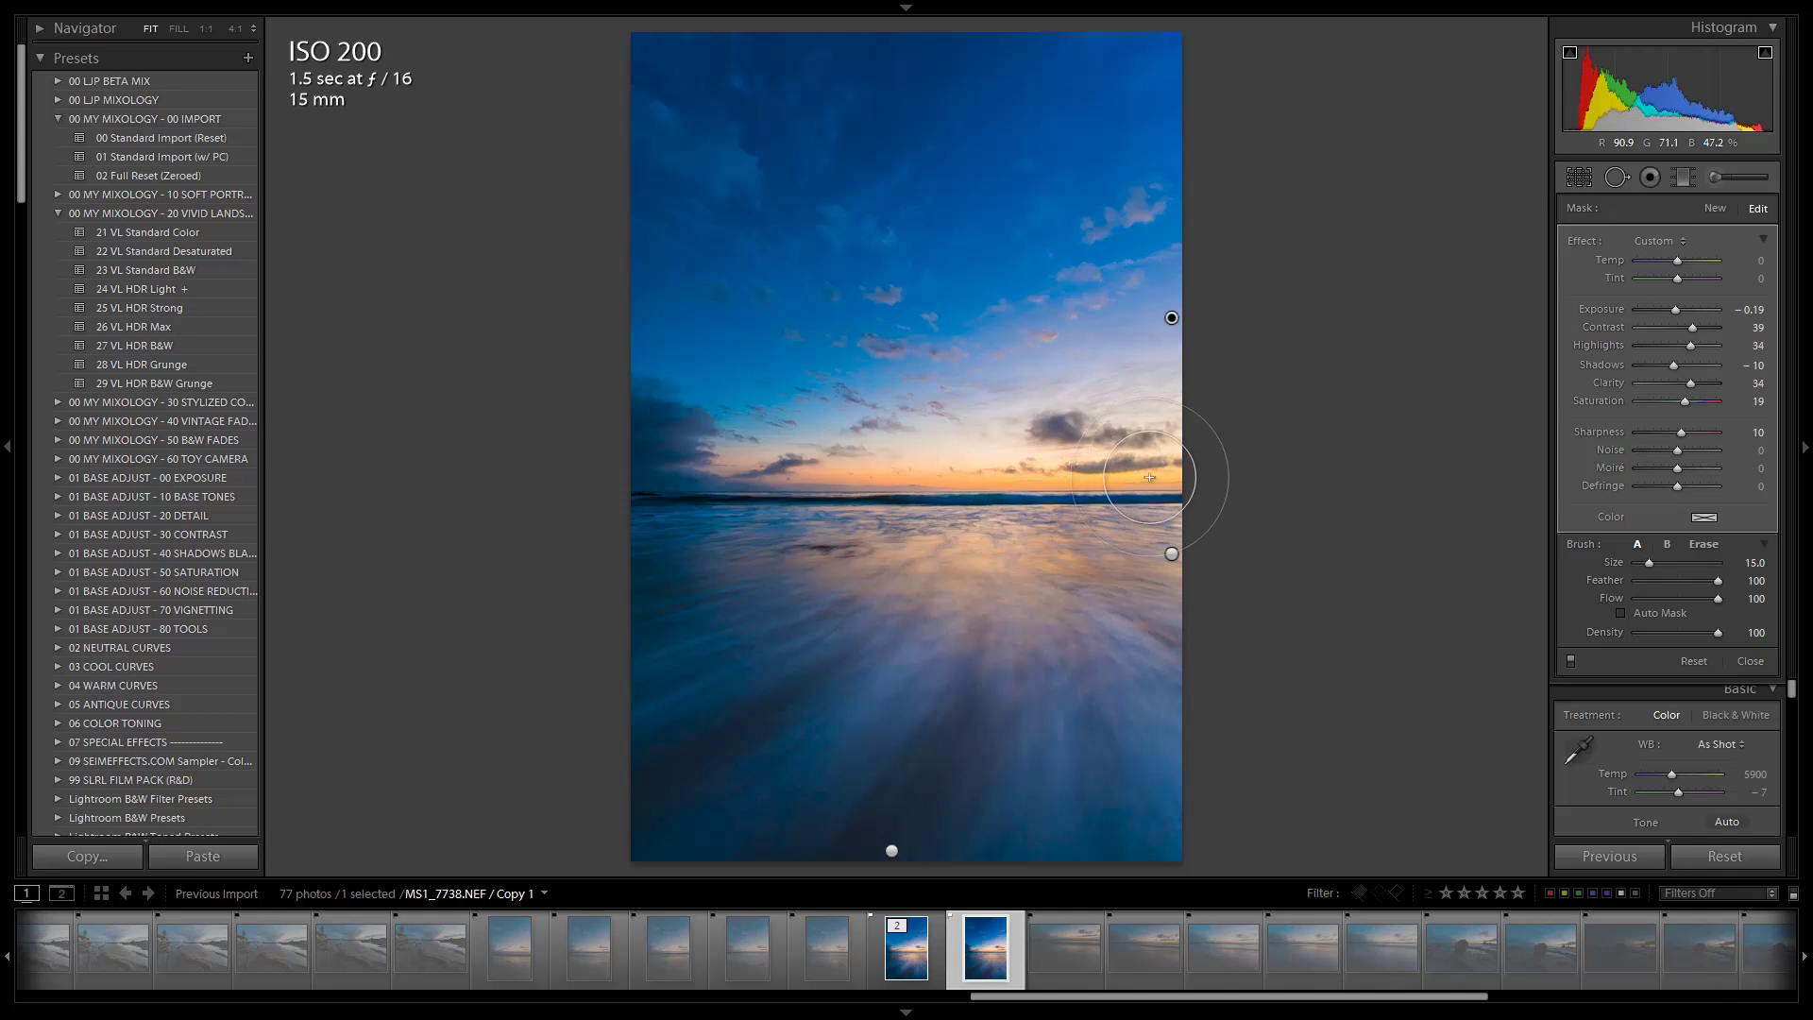